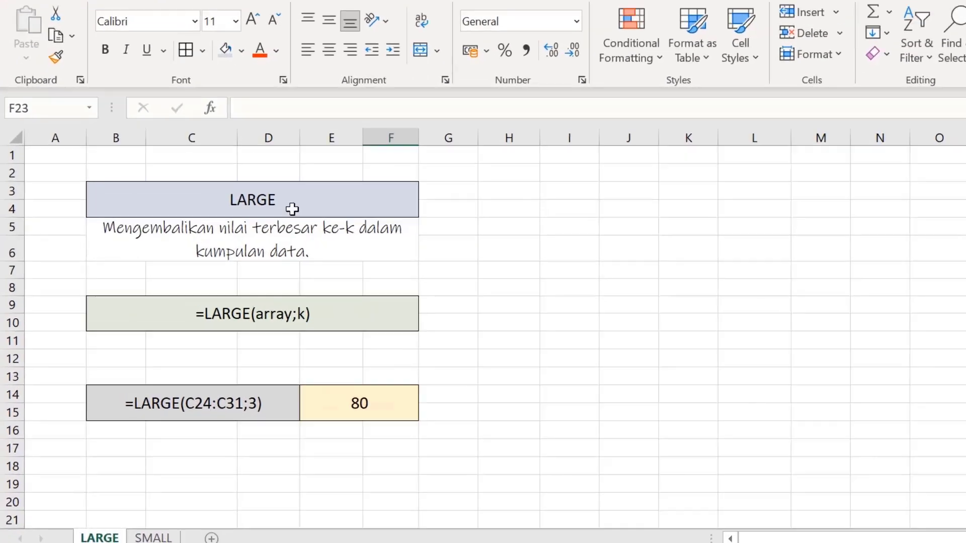
- Review the LARGE syntax, the example formula =LARGE(C24:C31;3), its source data in the VALUE column and the example's result cell
left_click(595, 70)
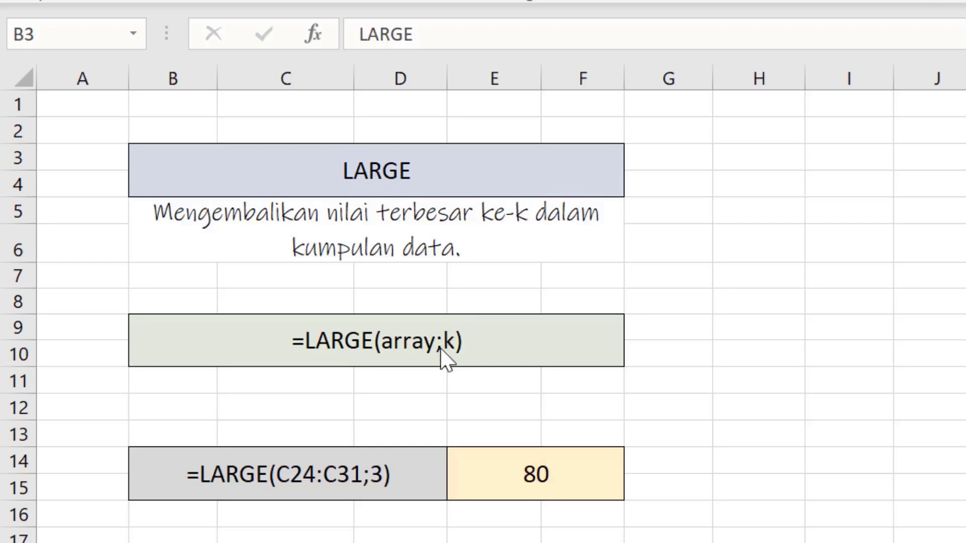
left_click(510, 348)
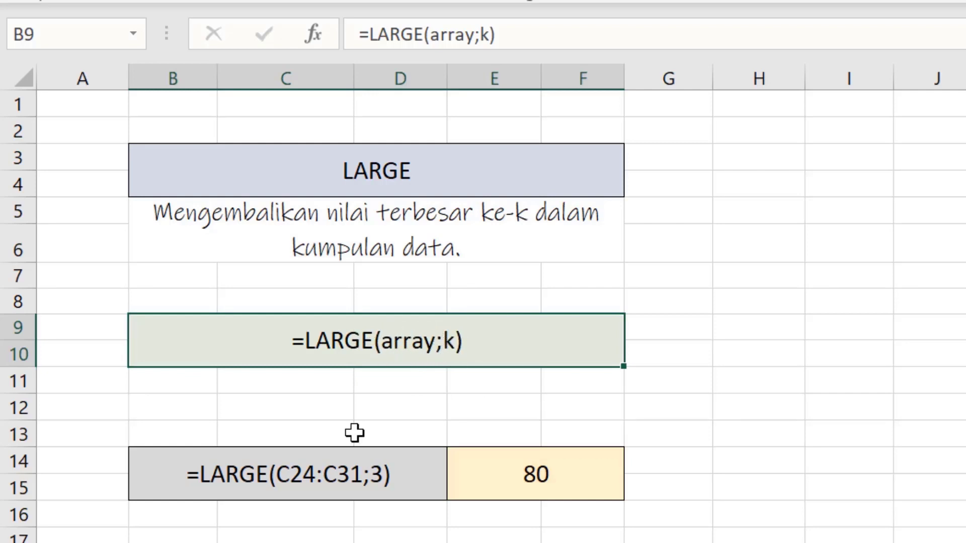
left_click(379, 485)
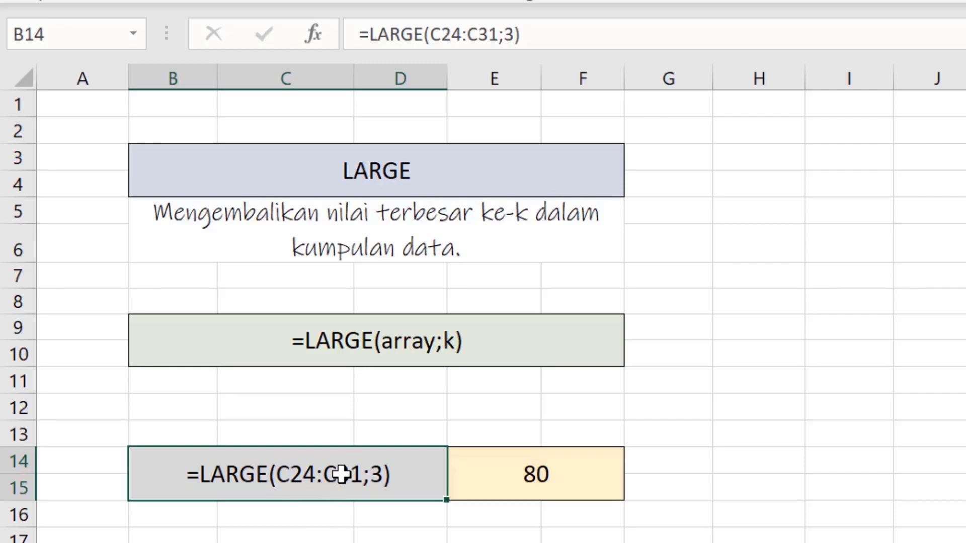
scroll(315, 505, "down", 3)
scroll(315, 505, "down", 1)
left_click(325, 399)
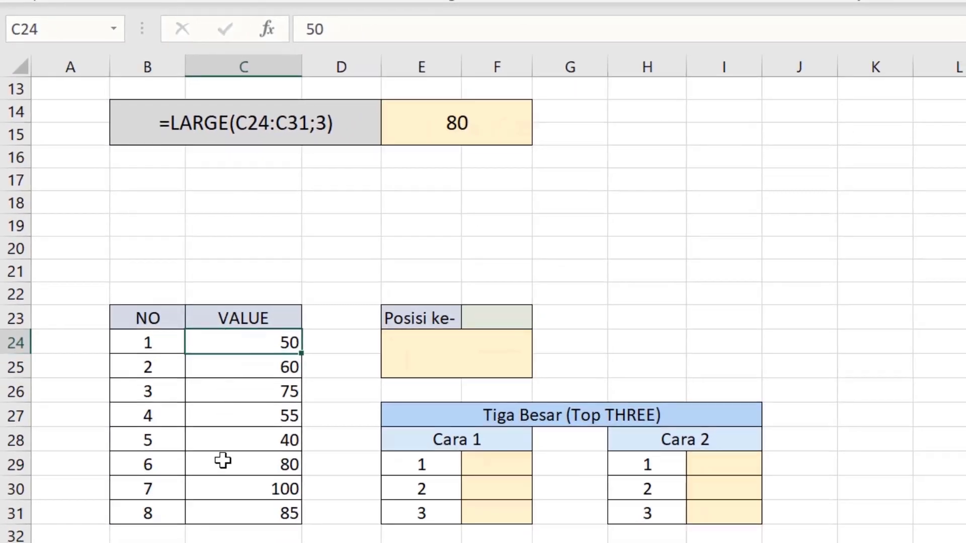
scroll(251, 453, "up", 3)
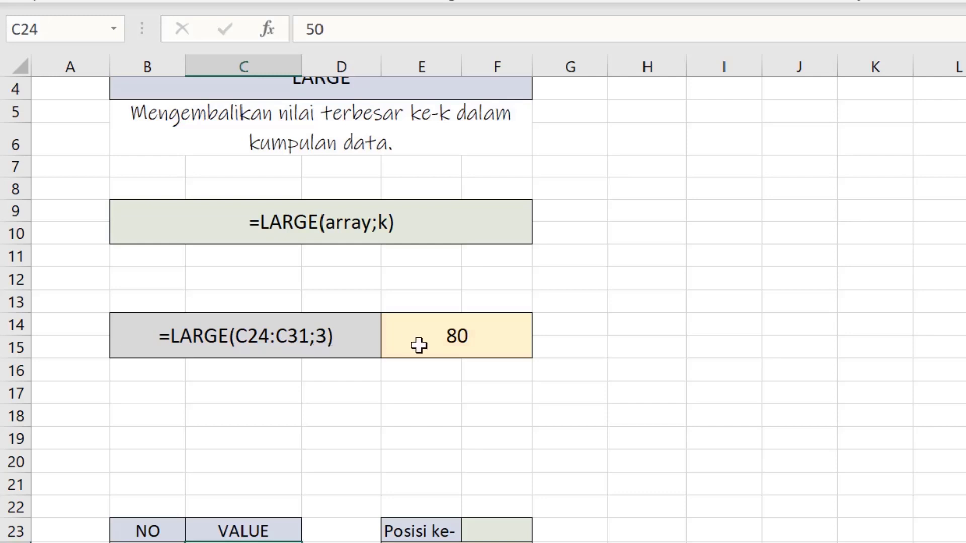
left_click(457, 336)
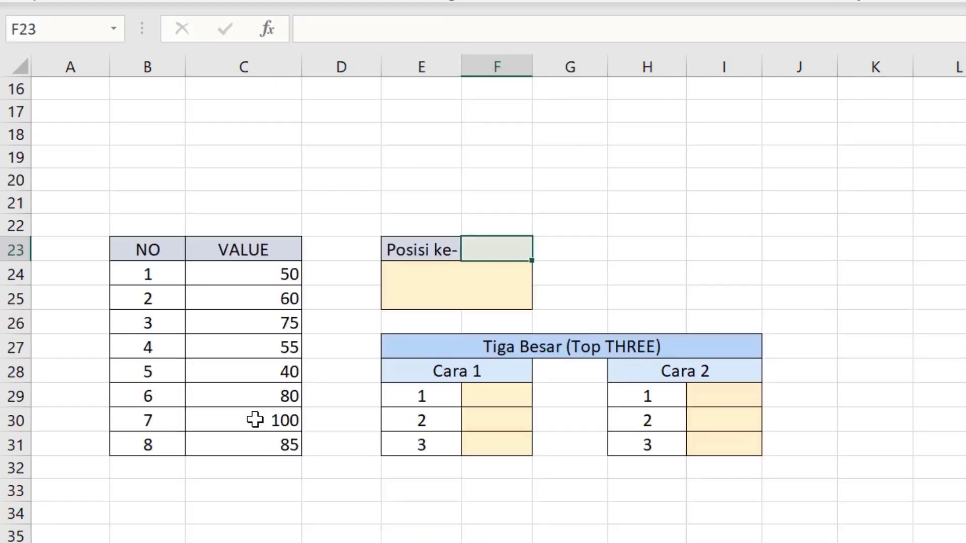
- Trace the three largest numbers in the VALUE column in descending order and compare them with the example formula
left_click(255, 419)
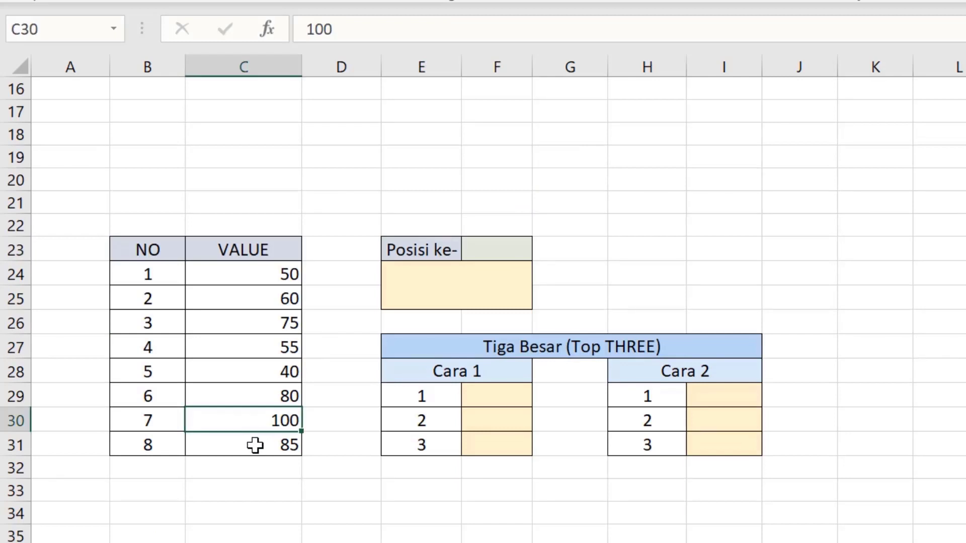
left_click(257, 444)
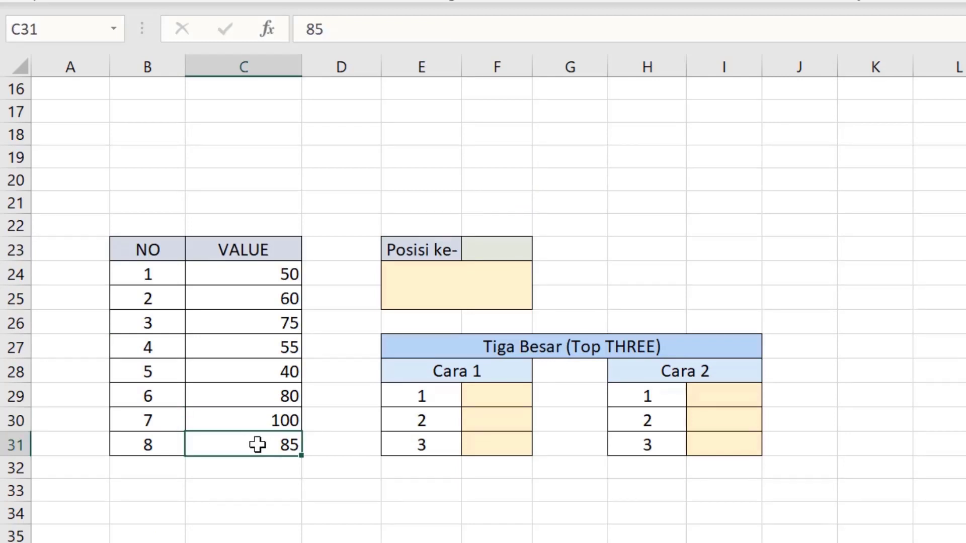
left_click(275, 394)
scroll(275, 394, "up", 3)
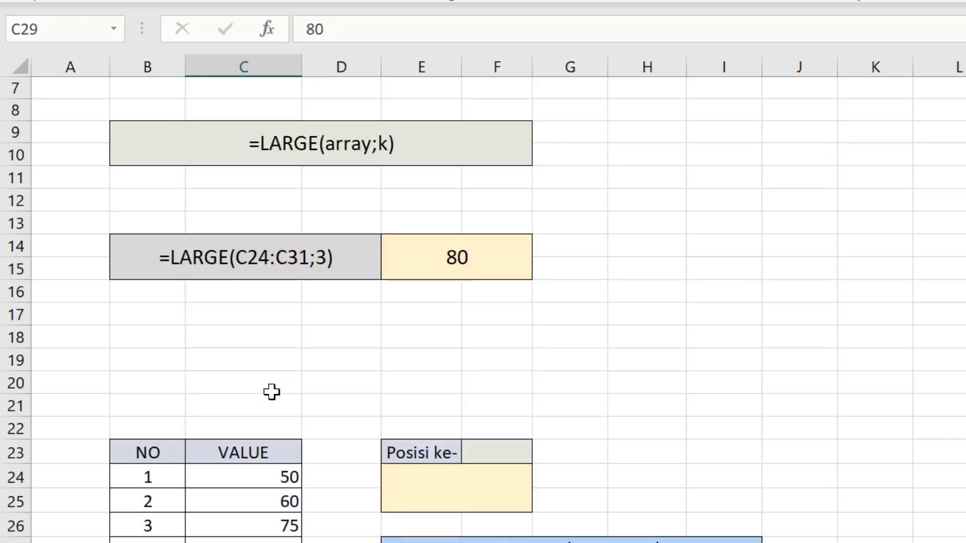
scroll(401, 351, "down", 2)
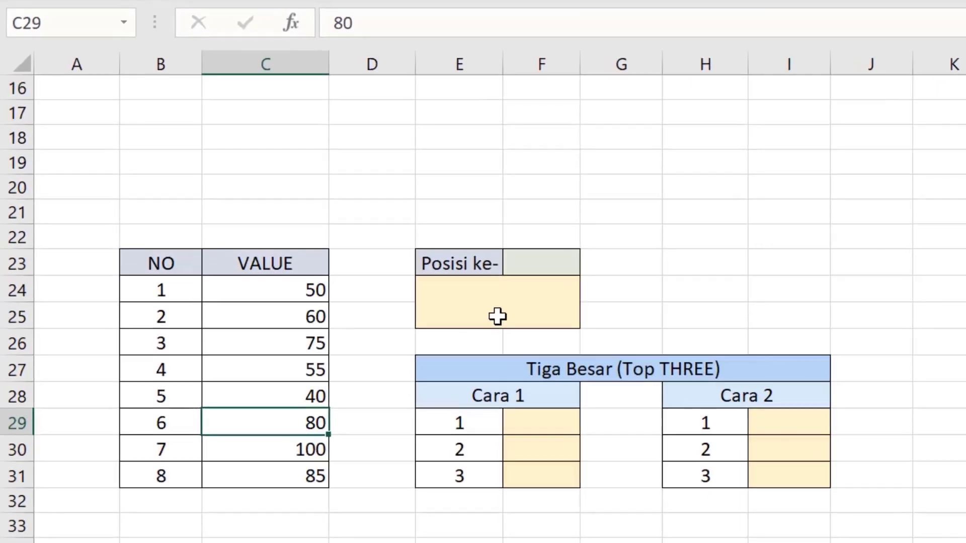
- Enter 5 as the position in F23 and the formula =LARGE(C24:C31;5) in the merged result cell E24
left_click(549, 270)
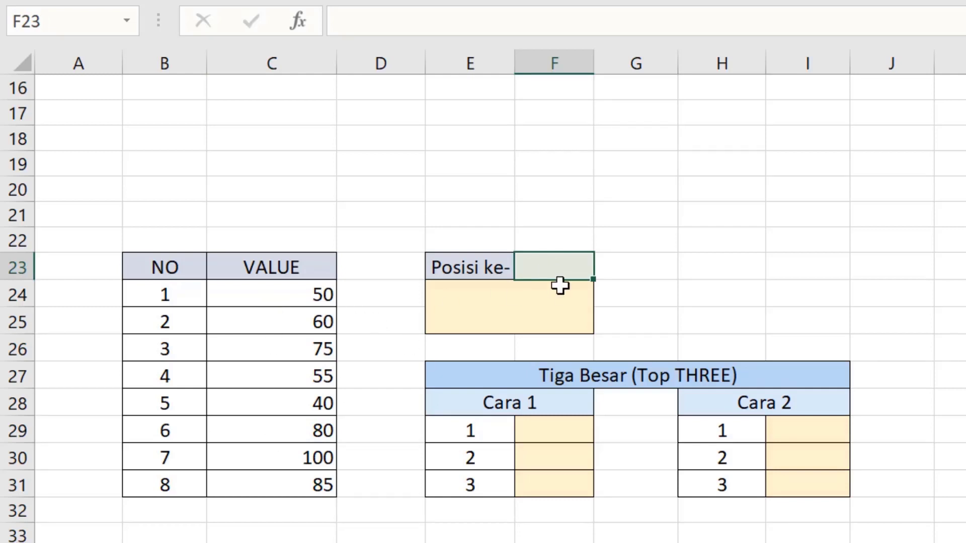
type("5")
key("Return")
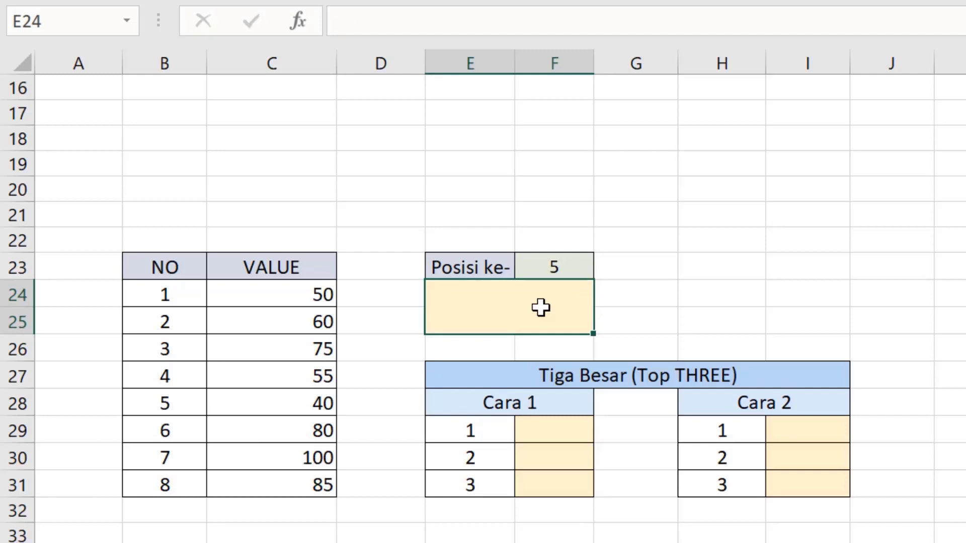
type("=large(")
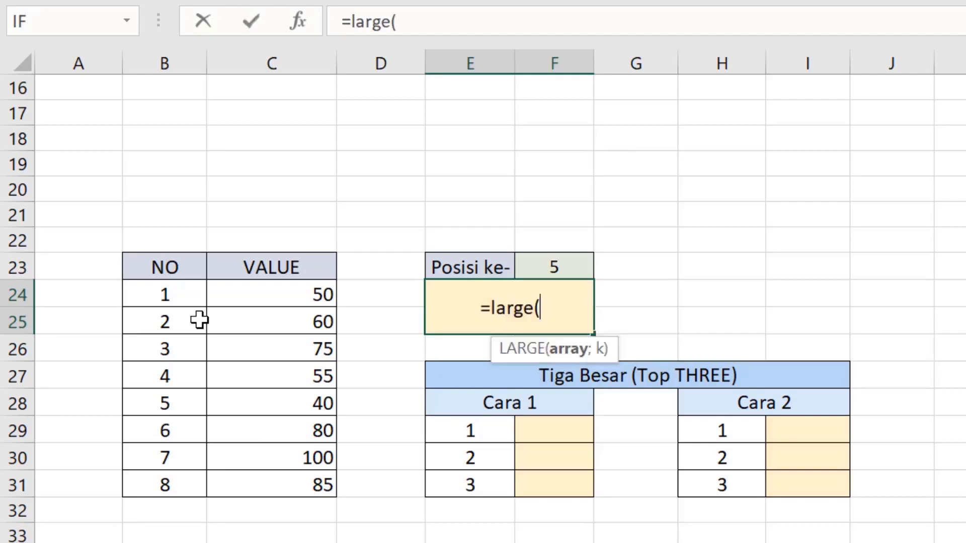
left_click_drag(237, 297, 236, 483)
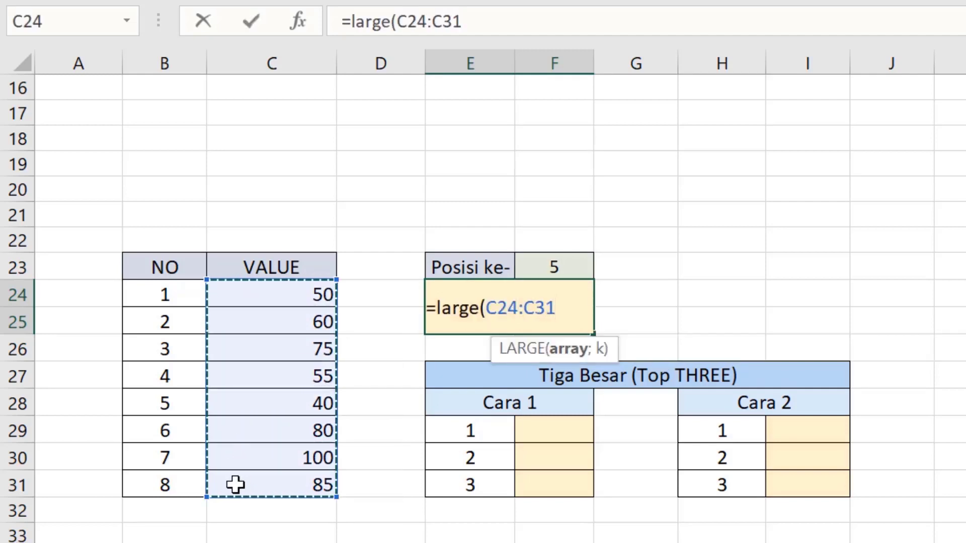
type(";5")
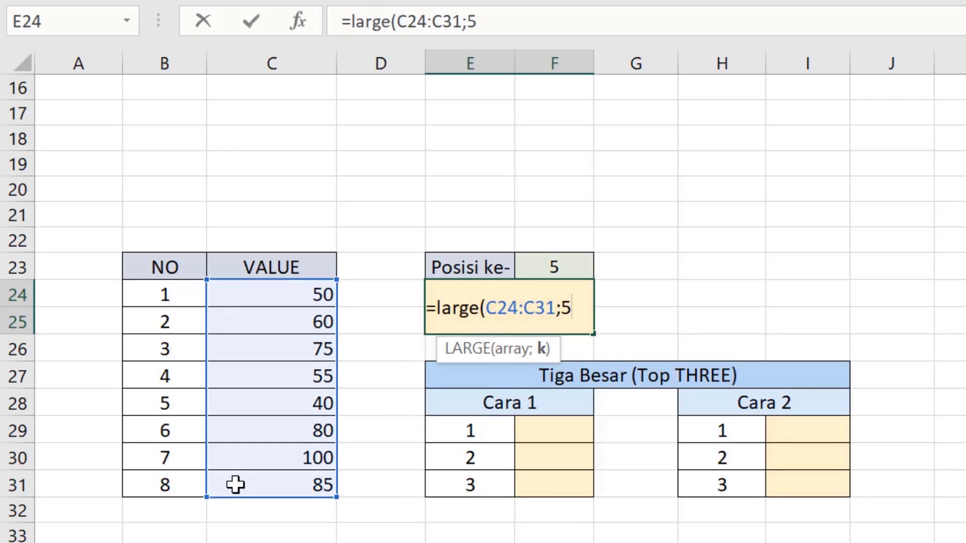
key("Return")
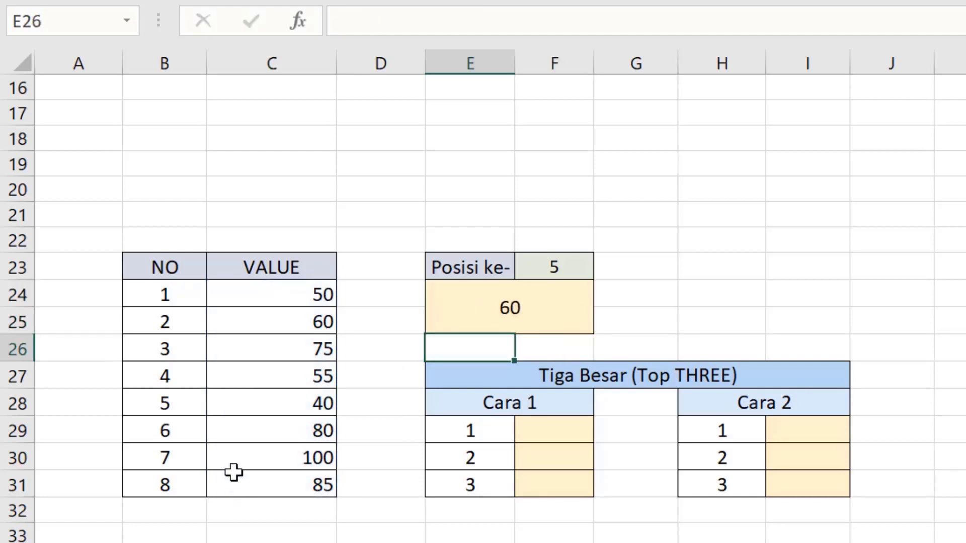
- Check the formula in E24 by tracing the VALUE column from the largest number down to the fifth largest
left_click(501, 310)
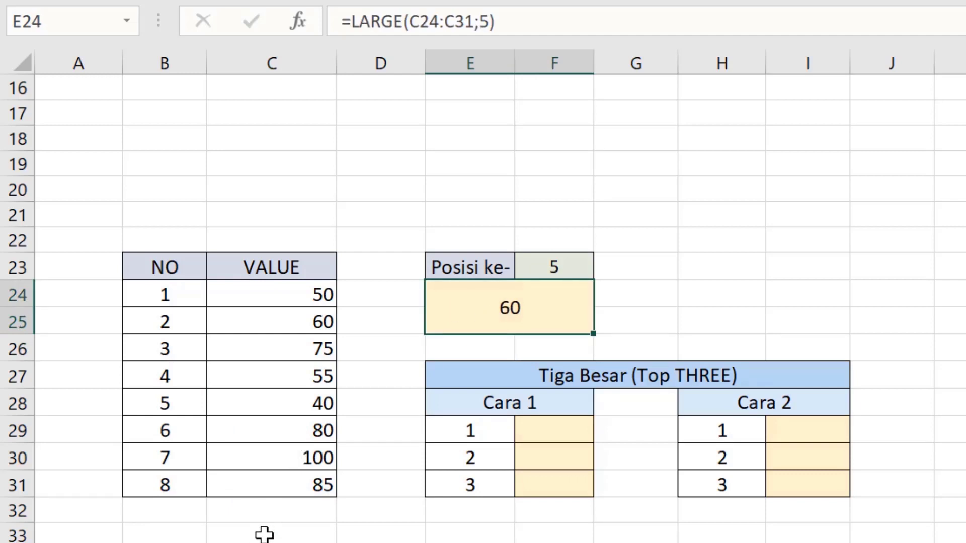
left_click(287, 461)
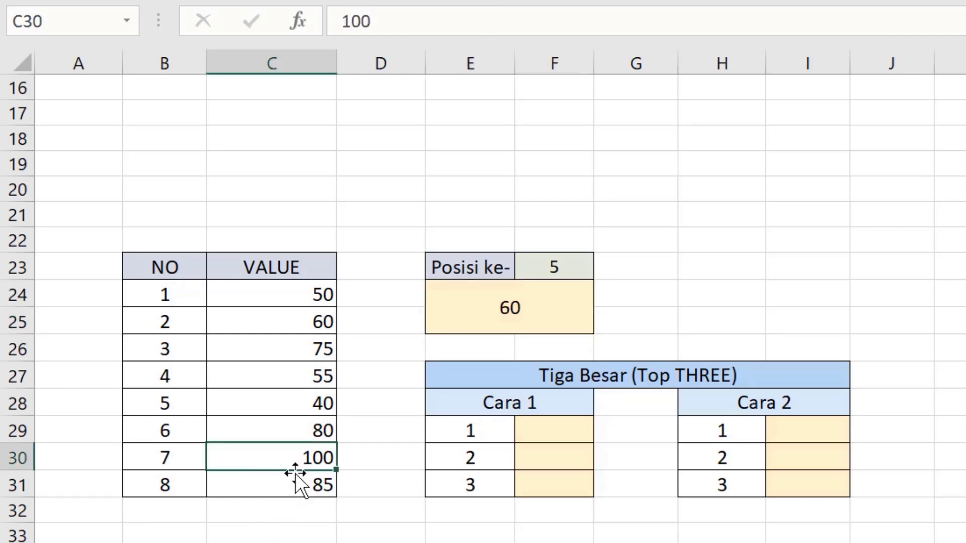
left_click(300, 487)
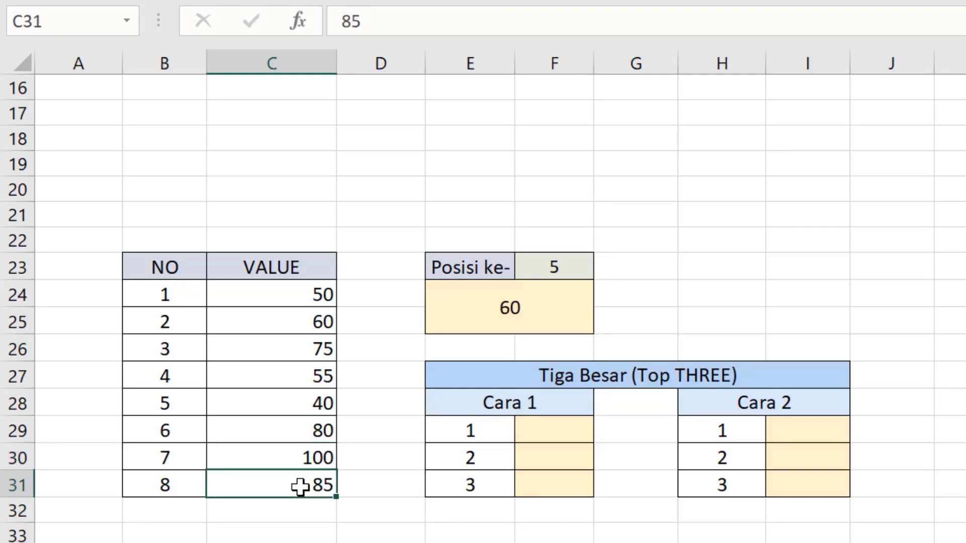
left_click(322, 432)
left_click(300, 351)
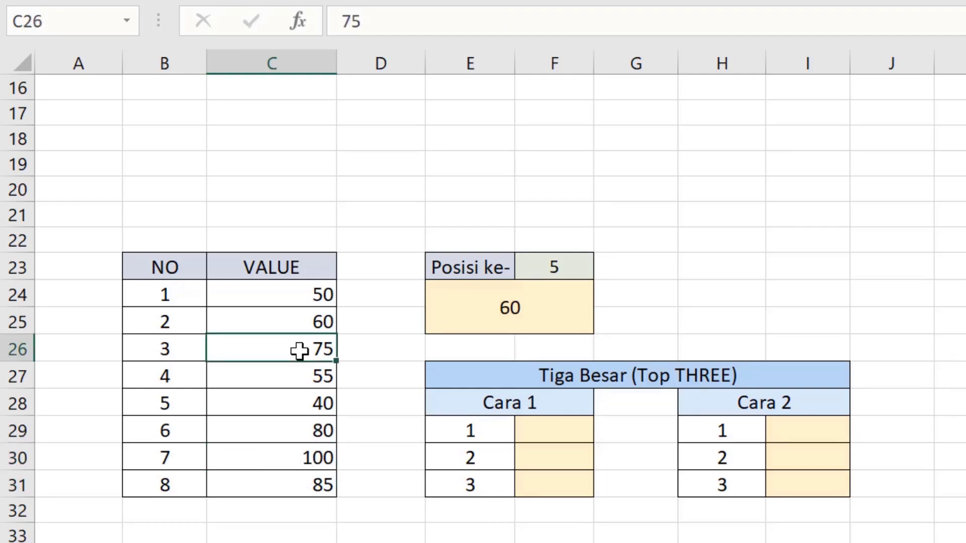
left_click(309, 323)
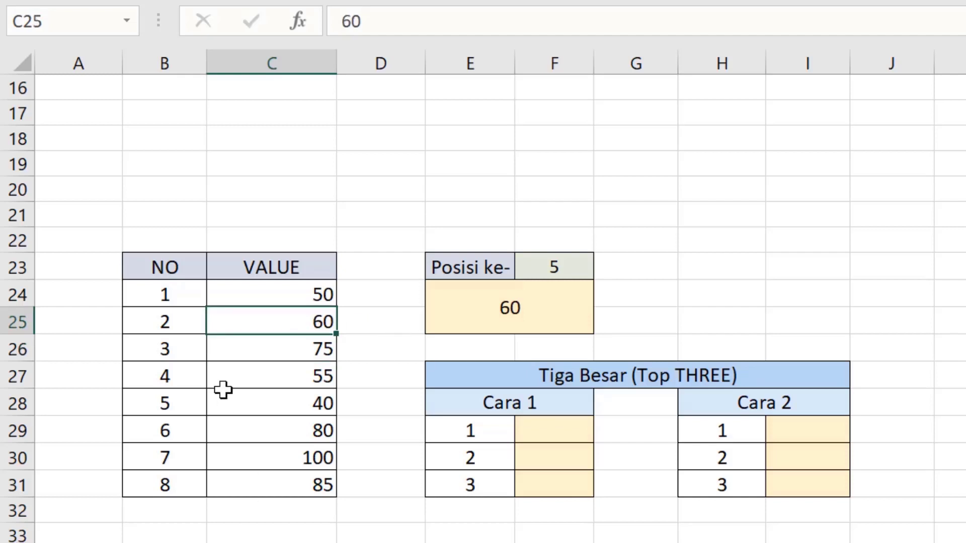
- Set the position in F23 to 8 and replace the fixed k argument of the LARGE formula in E24 with F23
left_click(551, 267)
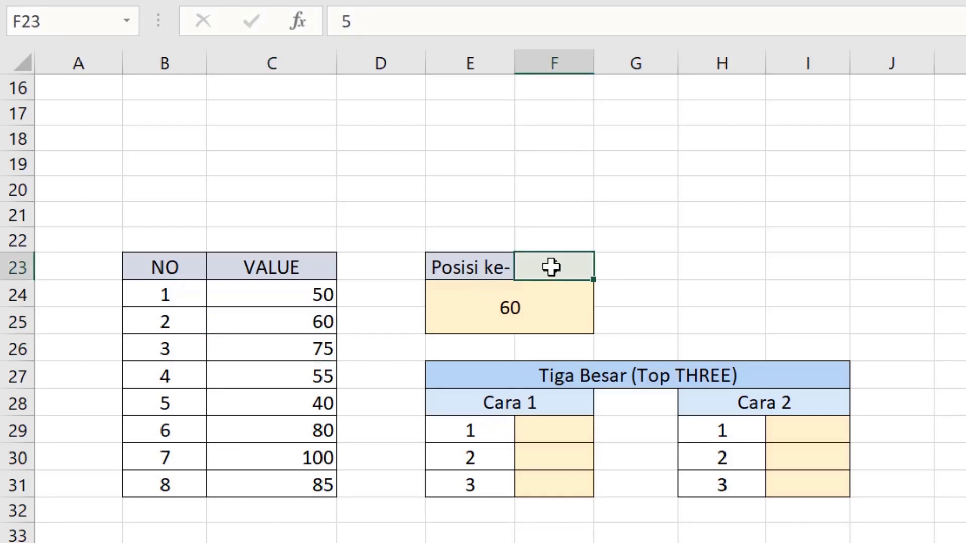
type("8")
key("Return")
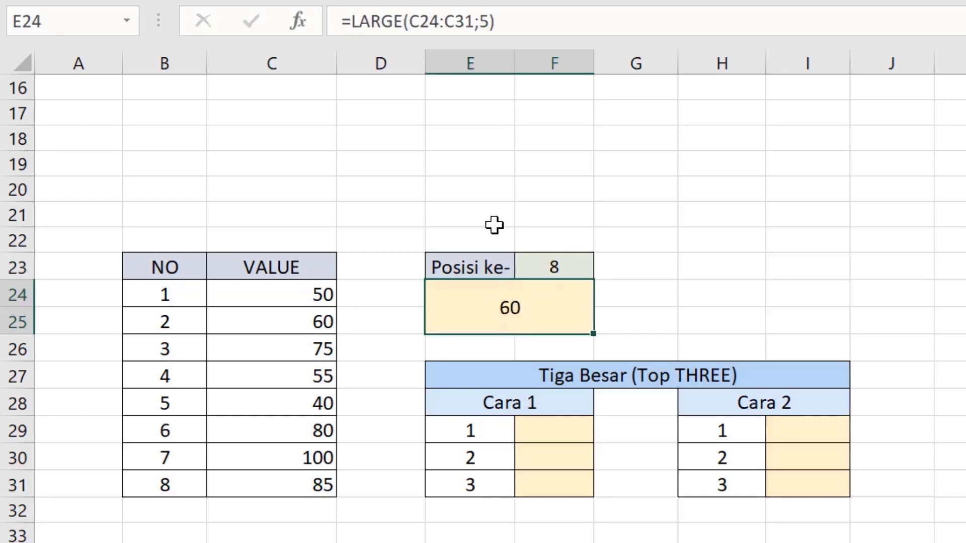
left_click(484, 21)
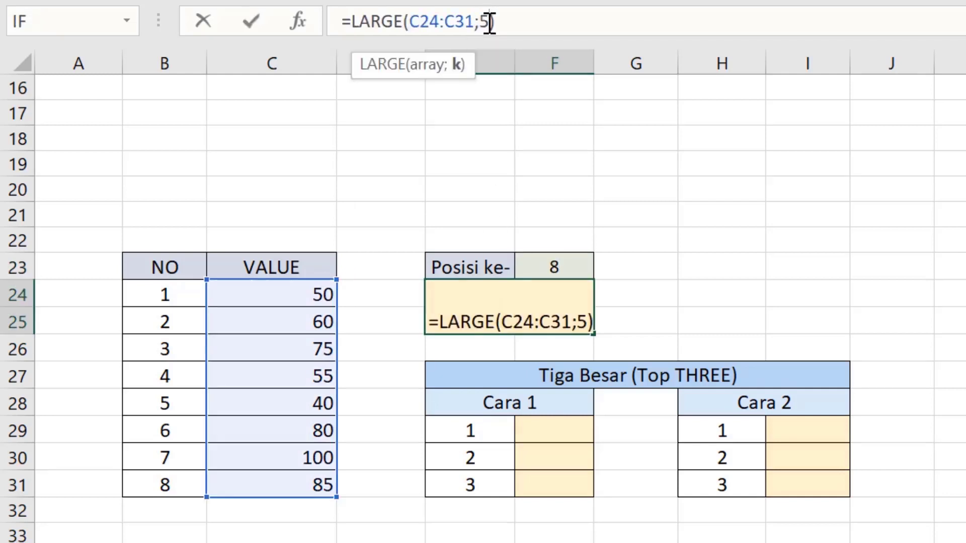
key("BackSpace")
type("F23")
key("Return")
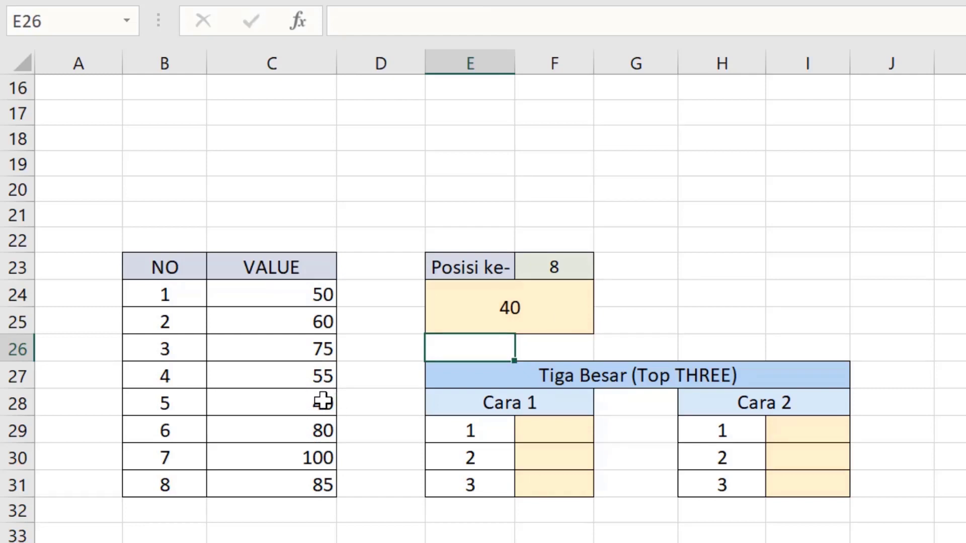
- Enter =LARGE($C$24:$C$31;1) in F29 of the Cara 1 table and fill the formula down to F31
left_click(800, 379)
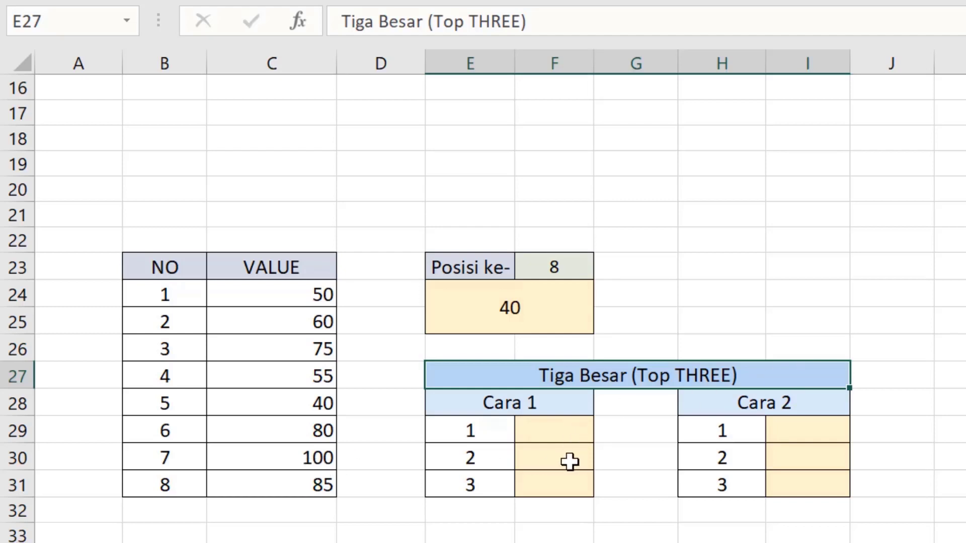
left_click(497, 402)
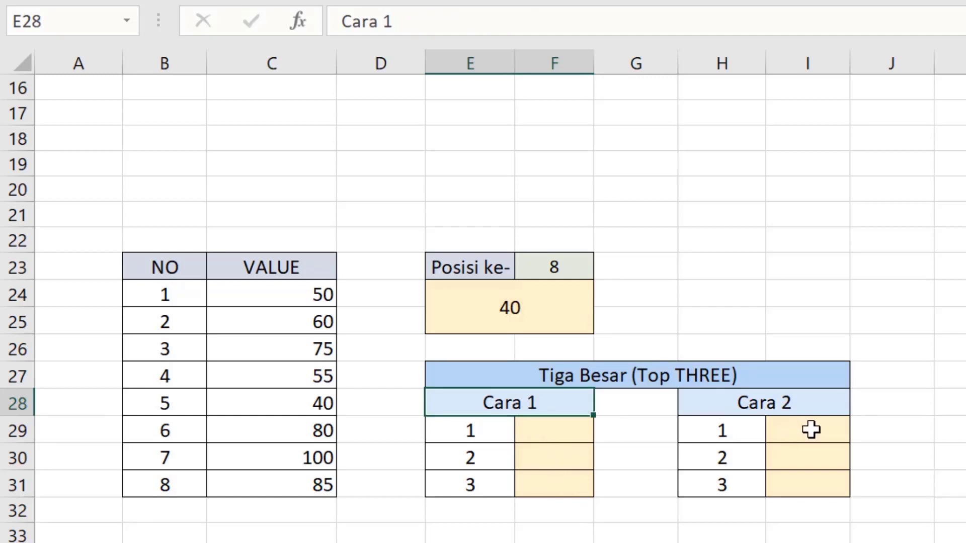
left_click(539, 431)
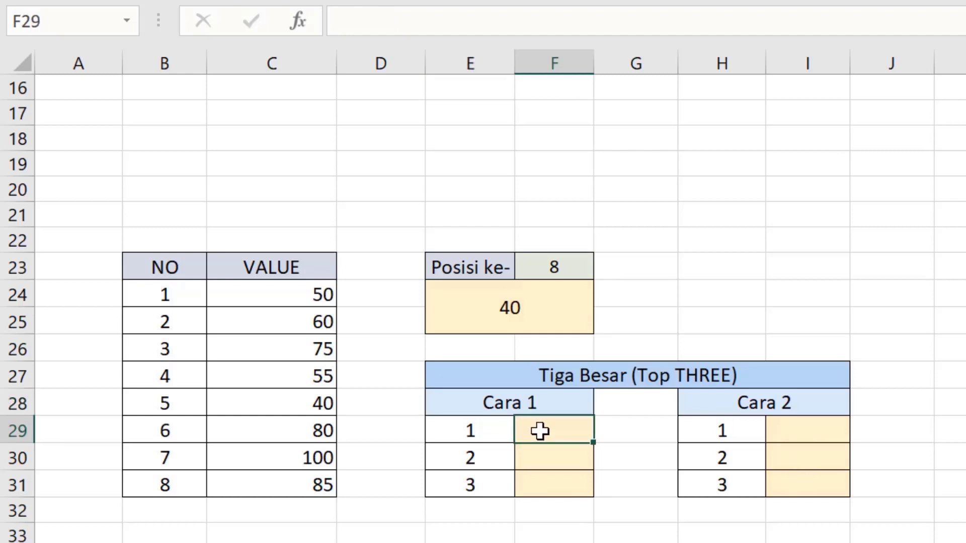
type("=large(")
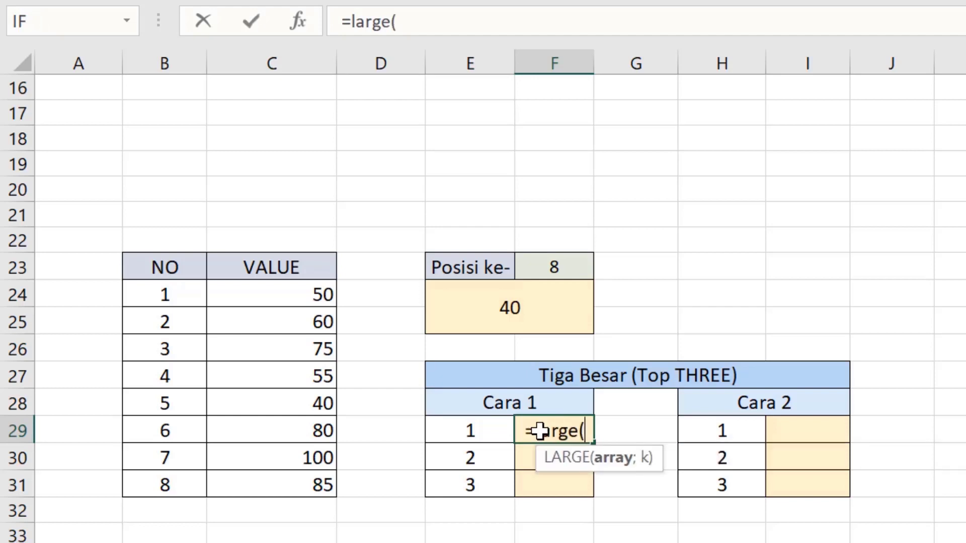
left_click_drag(226, 294, 231, 482)
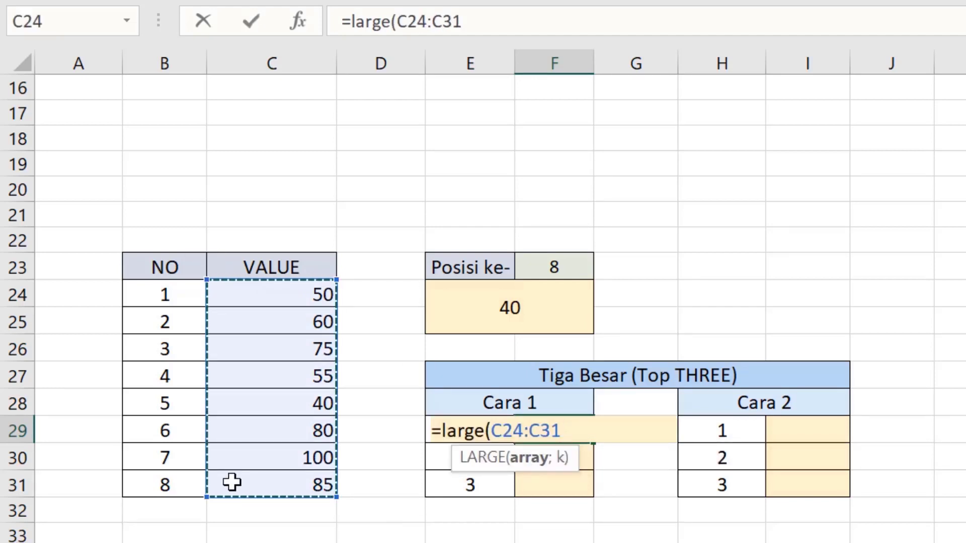
key("F4")
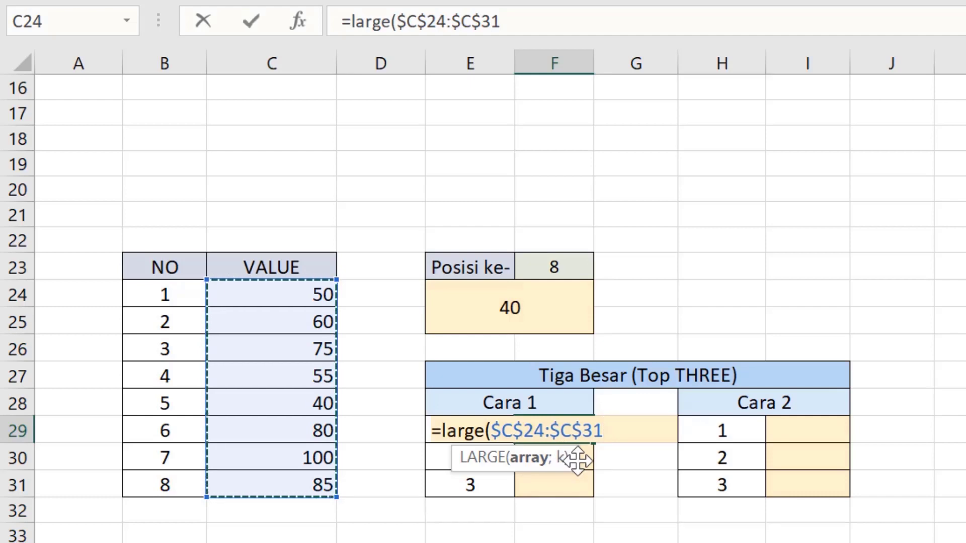
type(";1")
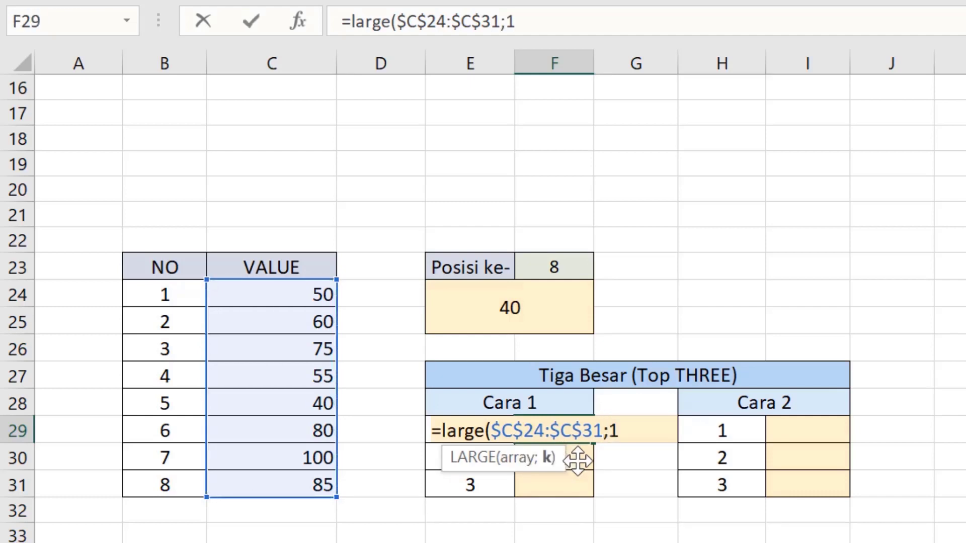
type(")")
key("Return")
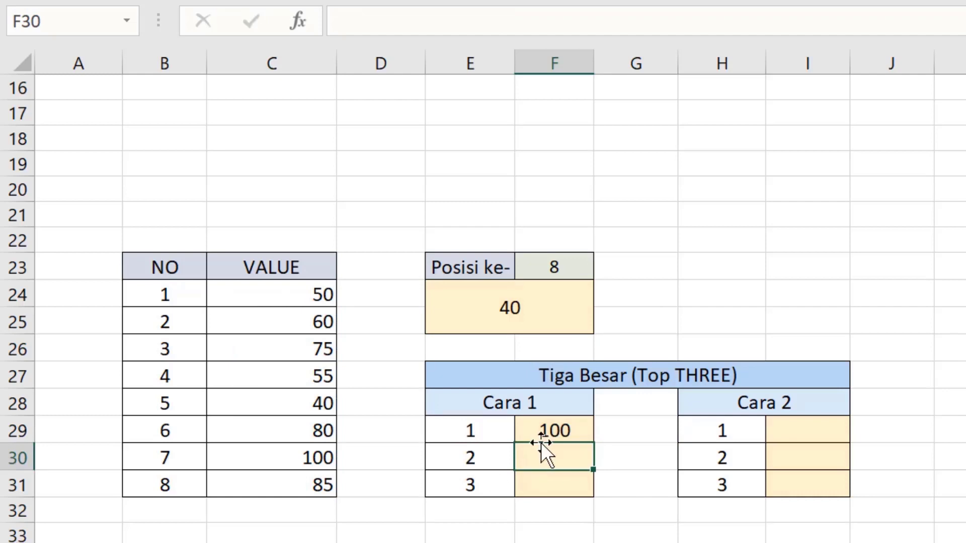
left_click(558, 430)
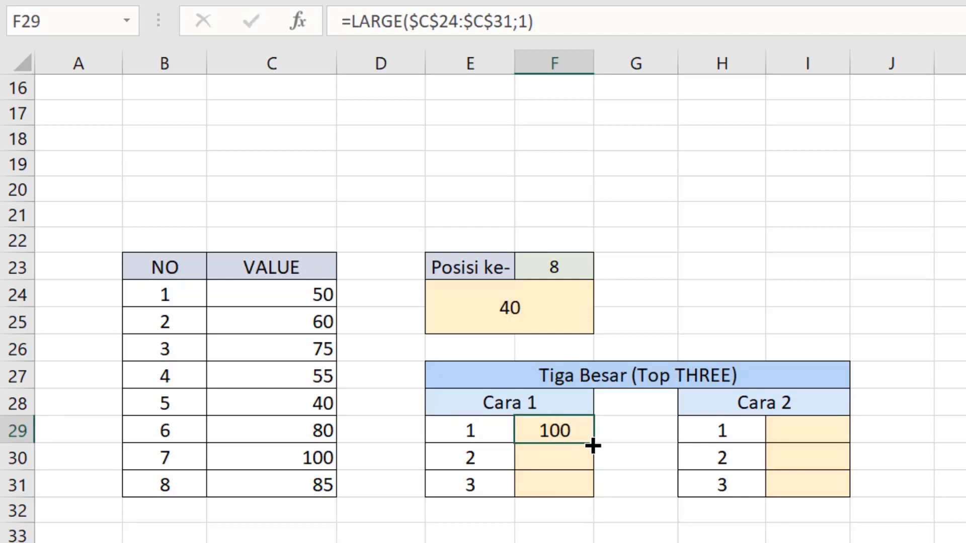
left_click_drag(592, 446, 579, 492)
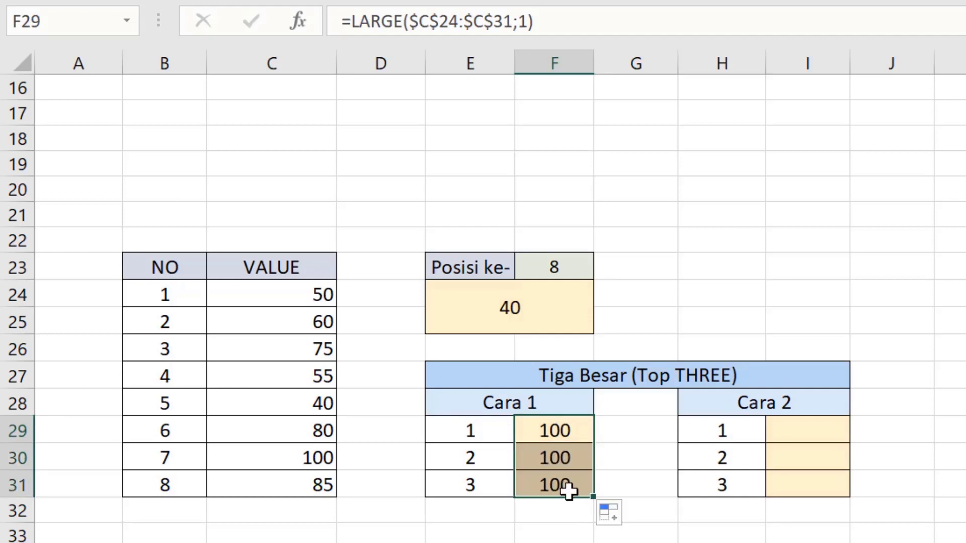
- Change the k argument of the LARGE formulas in the Cara 1 table to 2 in F30 and 3 in F31
left_click(574, 458)
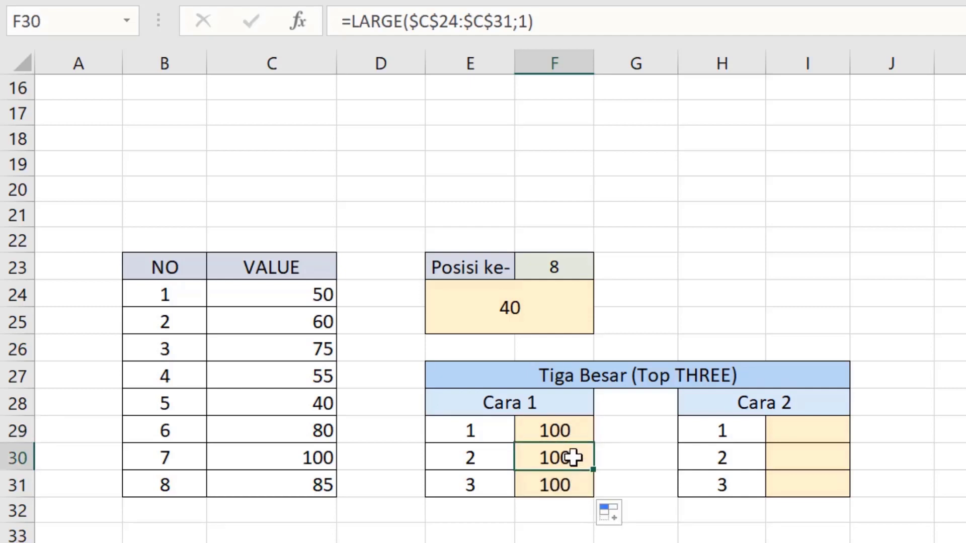
left_click(528, 21)
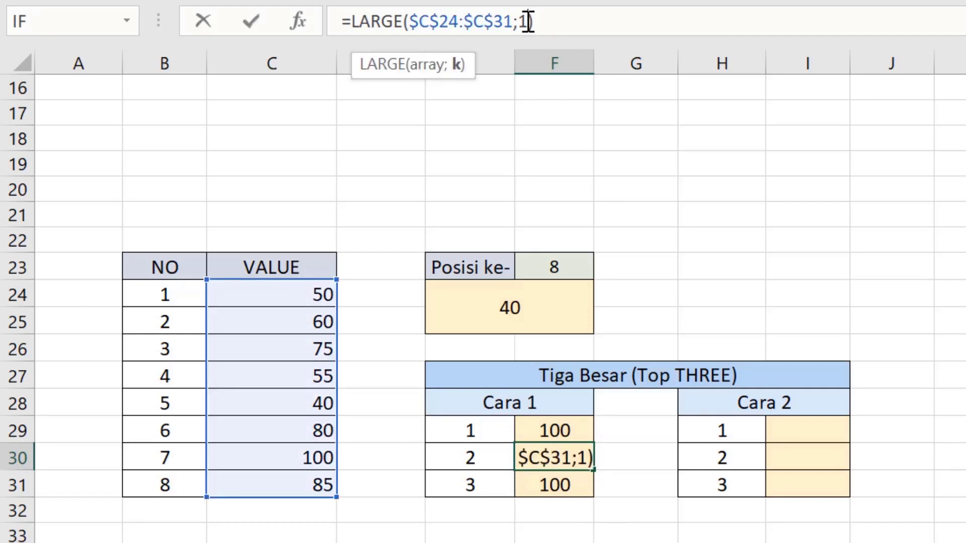
key("Return")
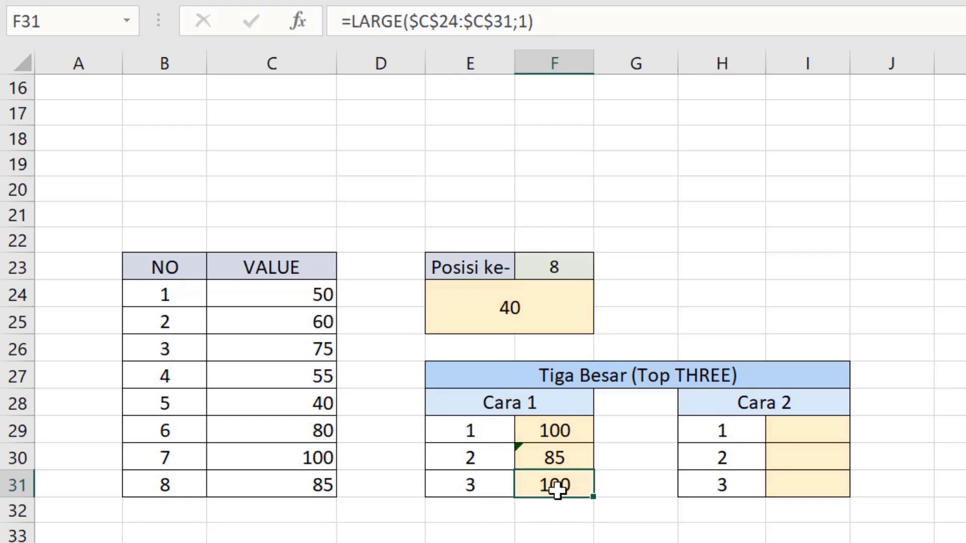
left_click(530, 22)
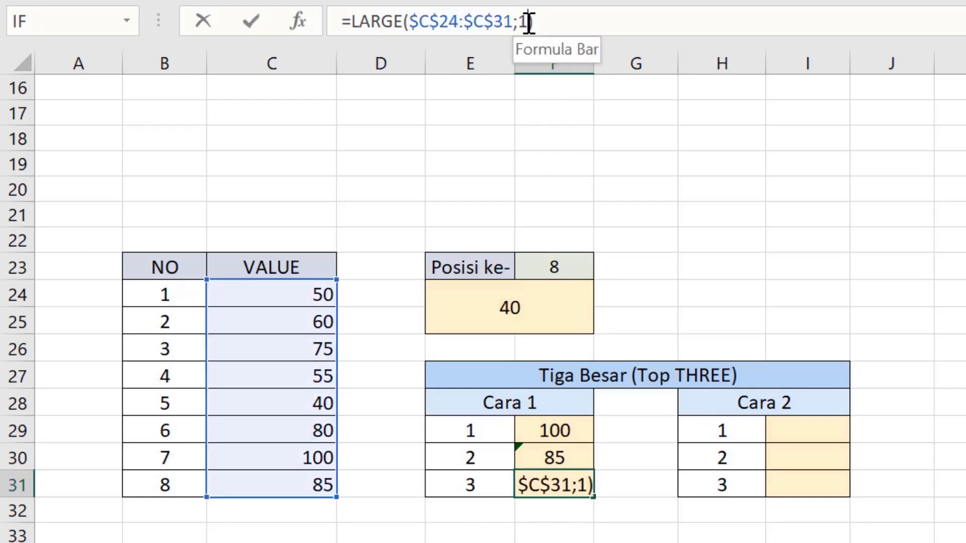
key("BackSpace")
type("3")
key("Return")
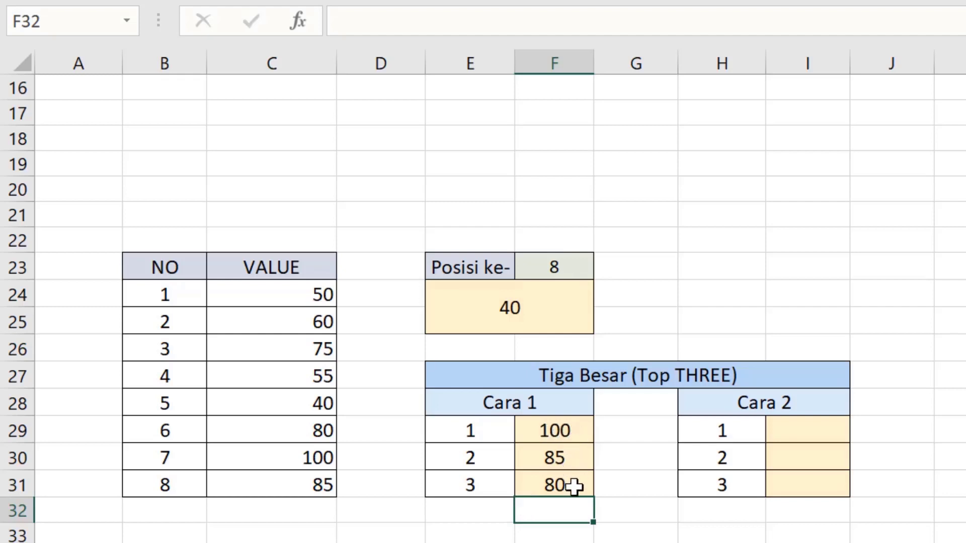
left_click_drag(558, 431, 576, 489)
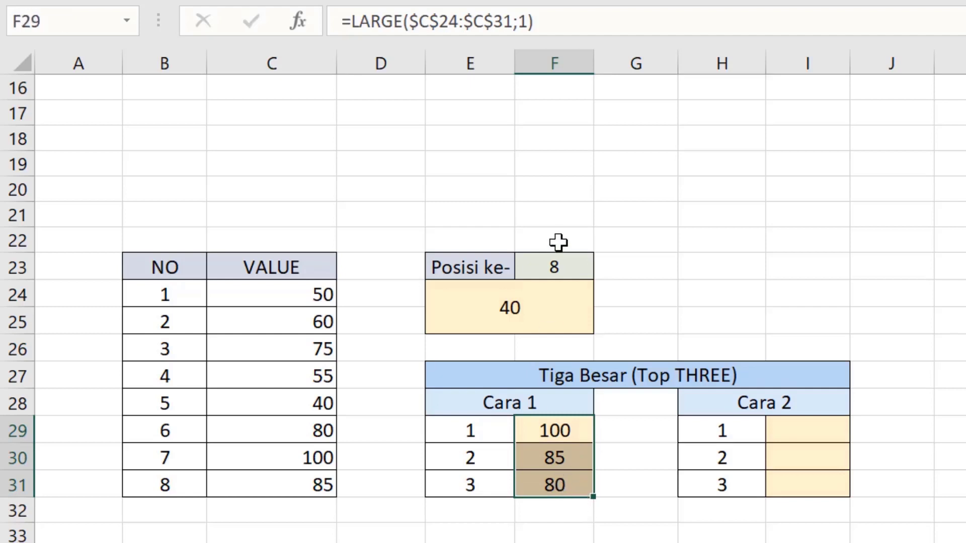
- Enter the array formula =LARGE($C$24:$C$31;{1;2;3}) in I29 of the Cara 2 table
scroll(556, 236, "up", 4)
scroll(509, 369, "down", 5)
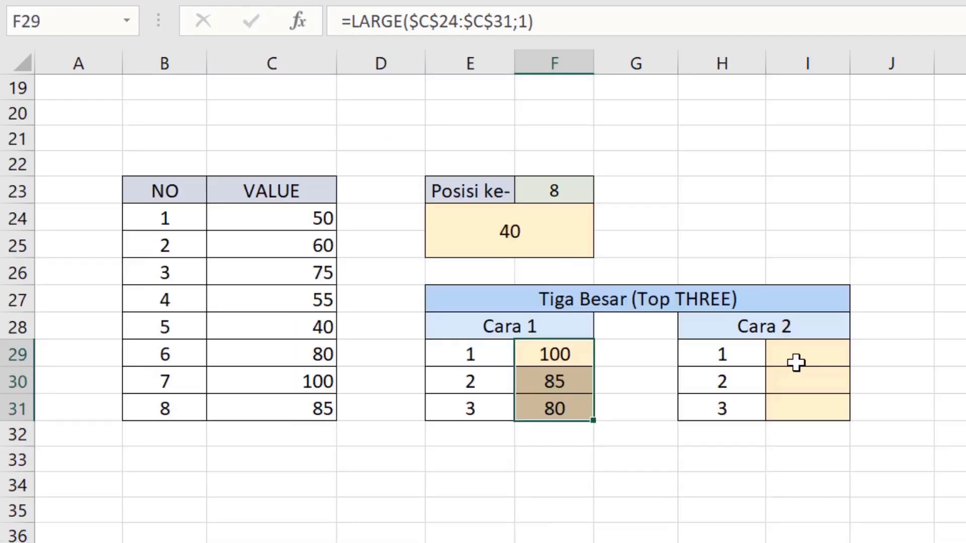
left_click(811, 357)
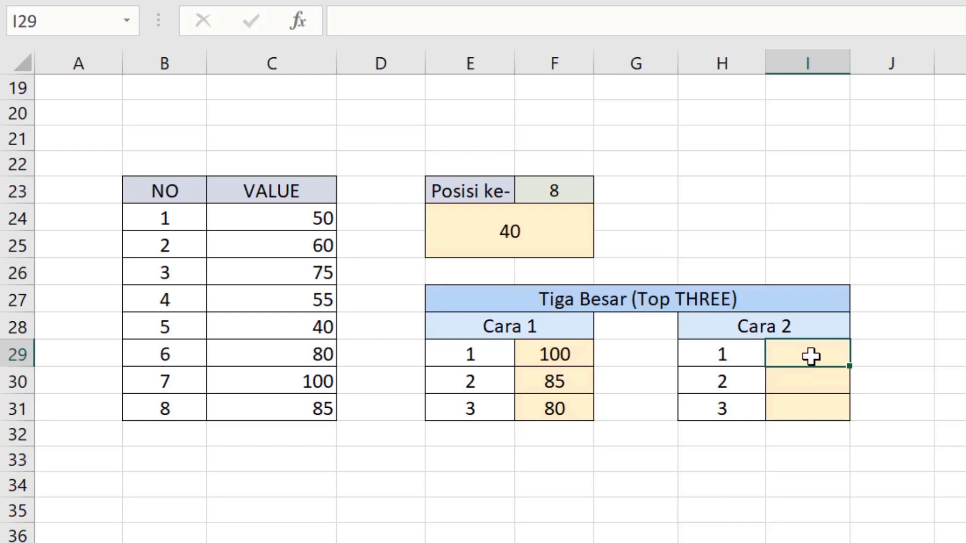
type("=")
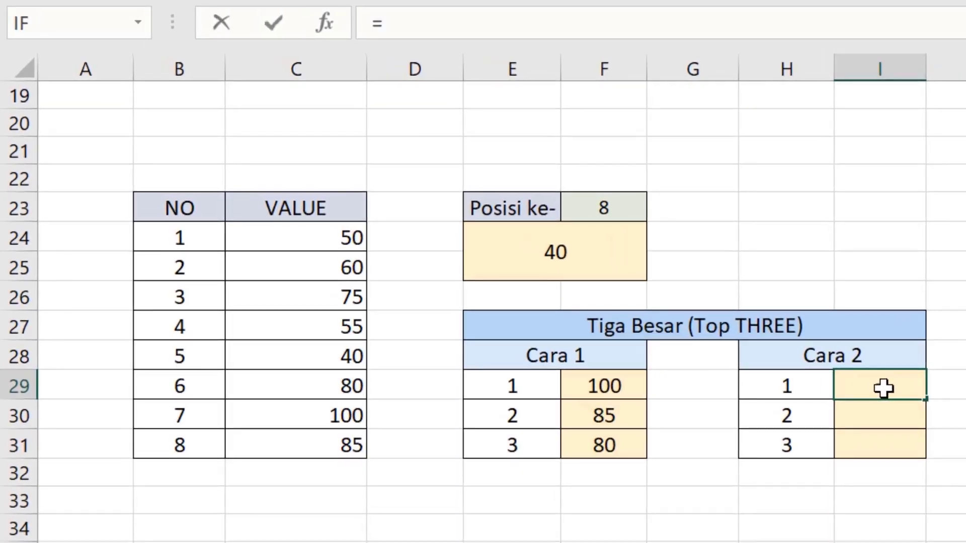
type("large(")
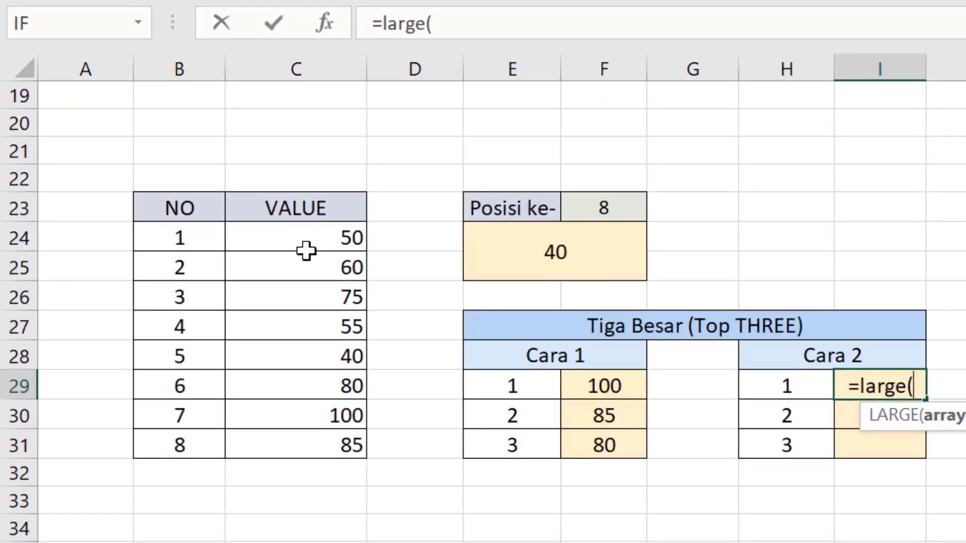
left_click_drag(307, 241, 278, 445)
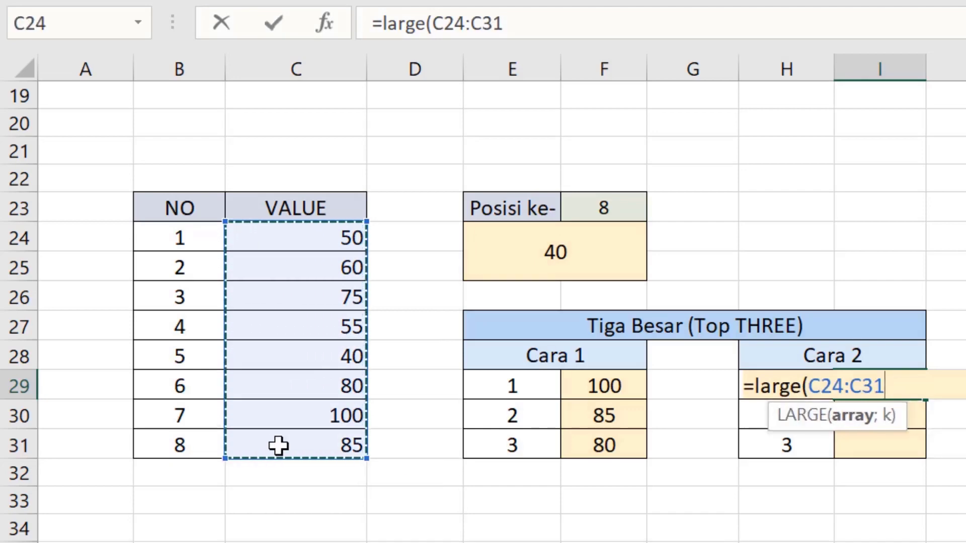
key("F4")
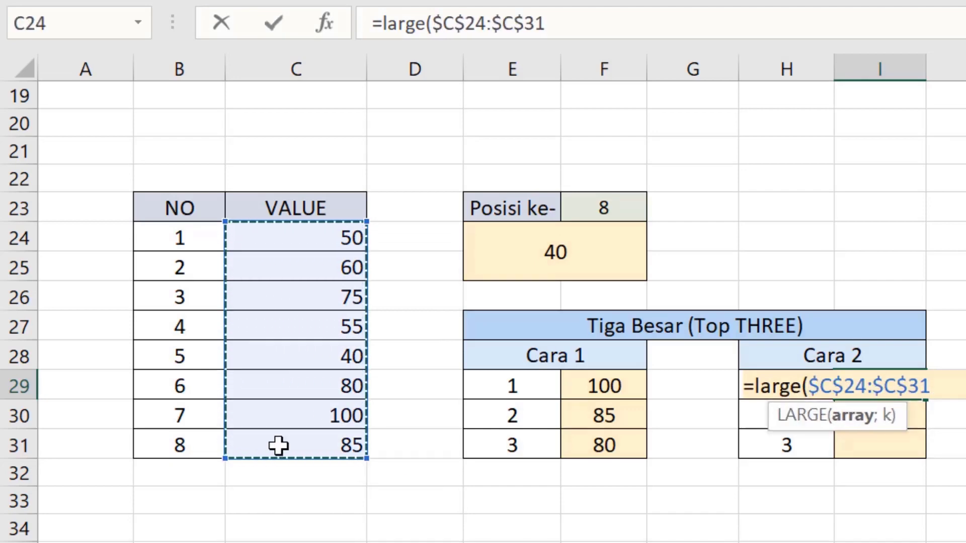
type(";{1;2")
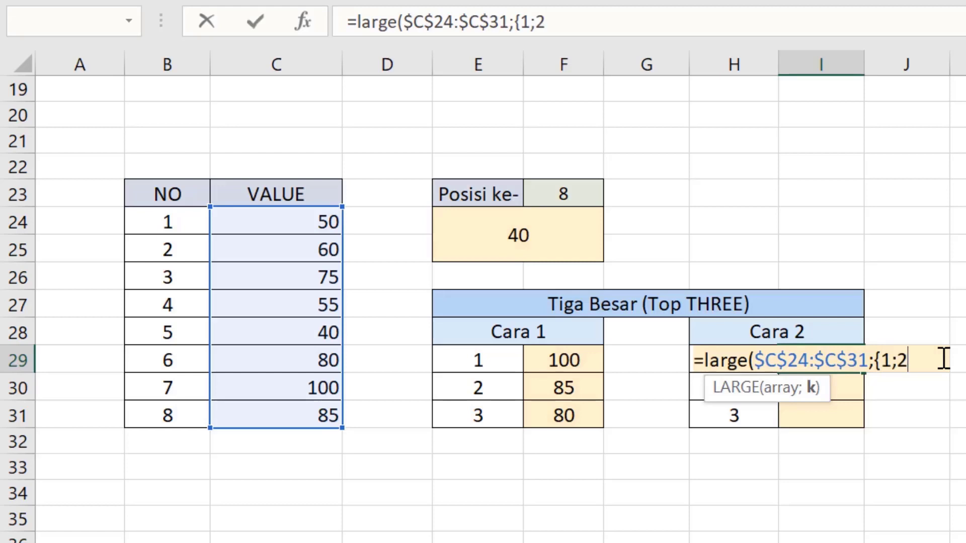
type(";3")
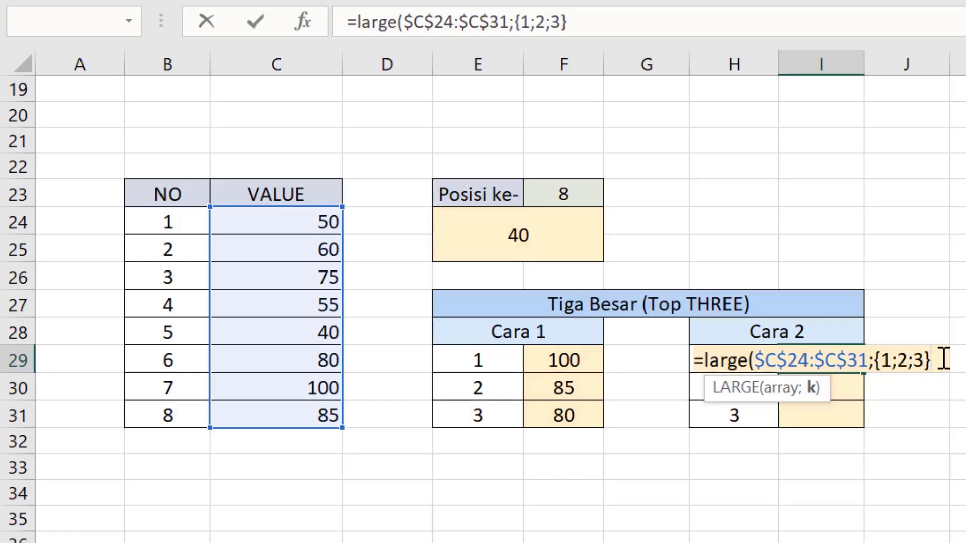
type("})")
key("Return")
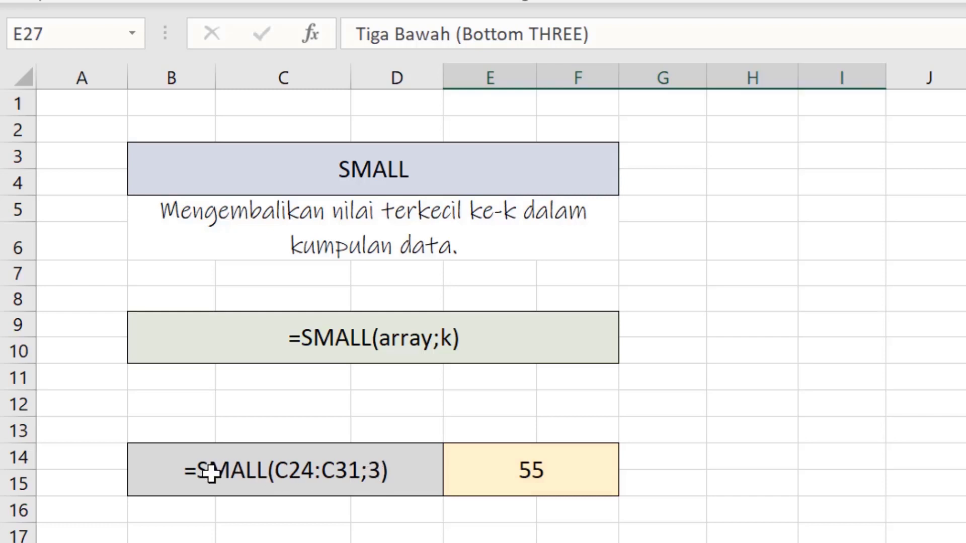
- On the SMALL sheet, review the example formula in E14, then enter 2 in F23 and =SMALL($C$24:$C$31;2) in the merged cell E24
left_click(531, 470)
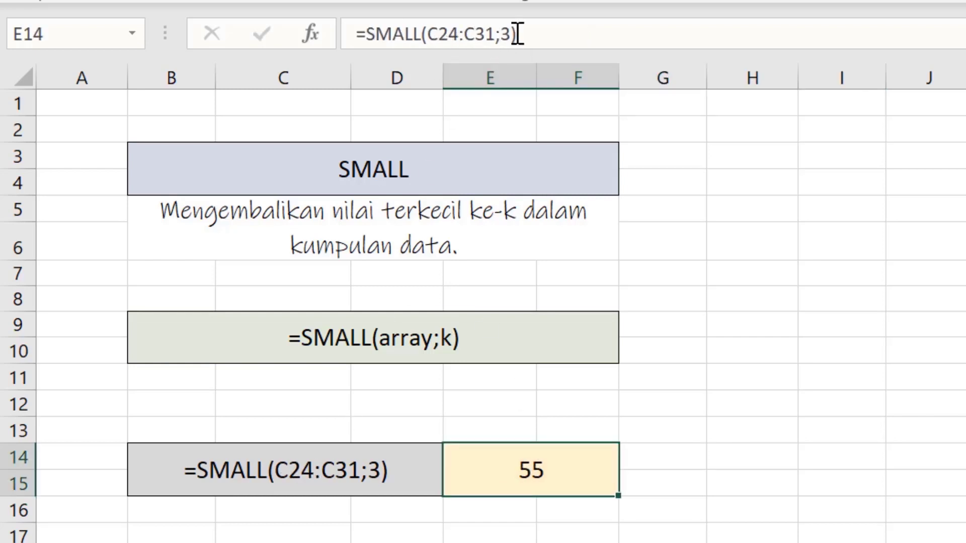
scroll(544, 511, "down", 4)
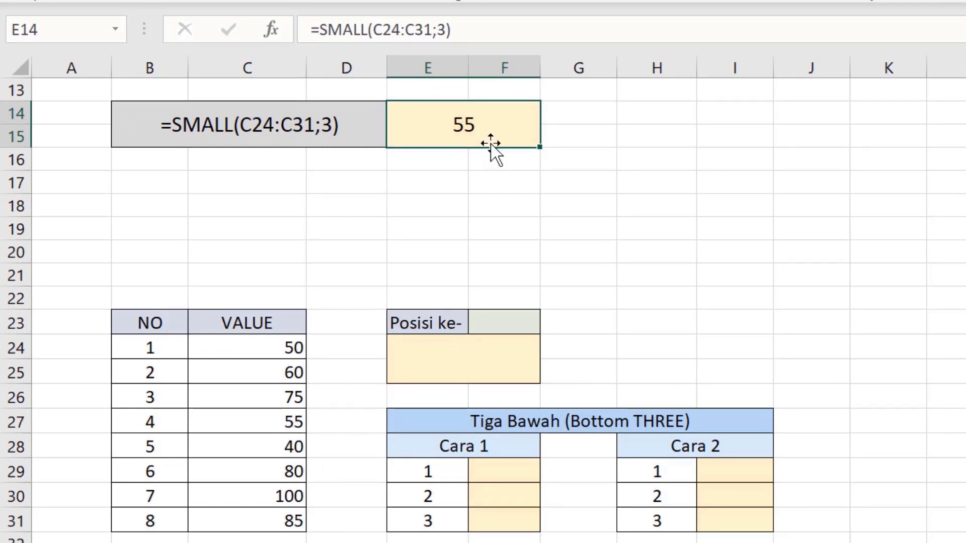
left_click(497, 323)
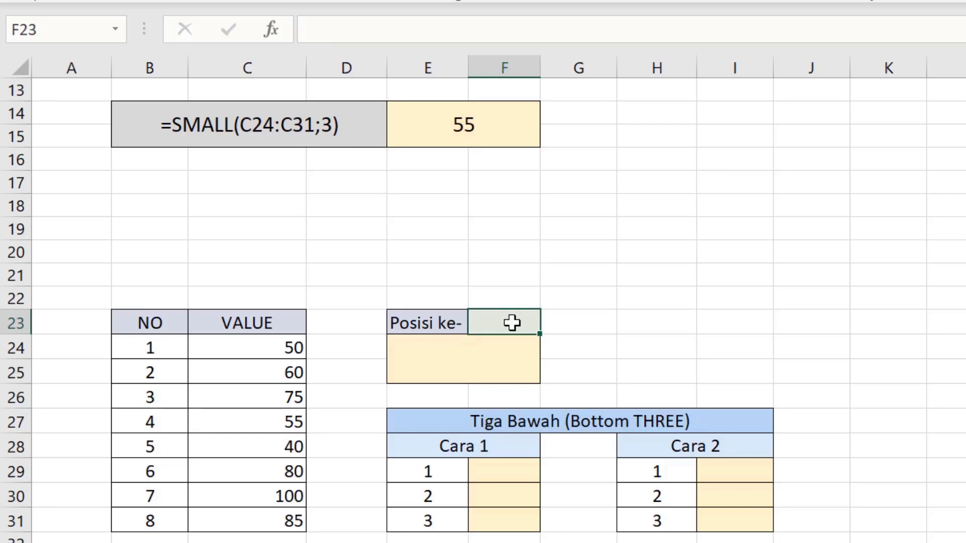
type("2")
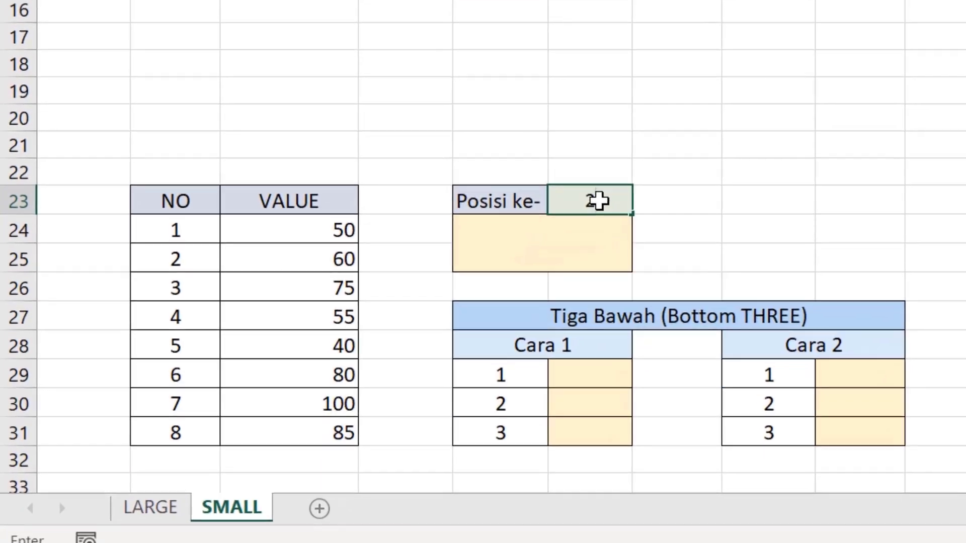
key("Return")
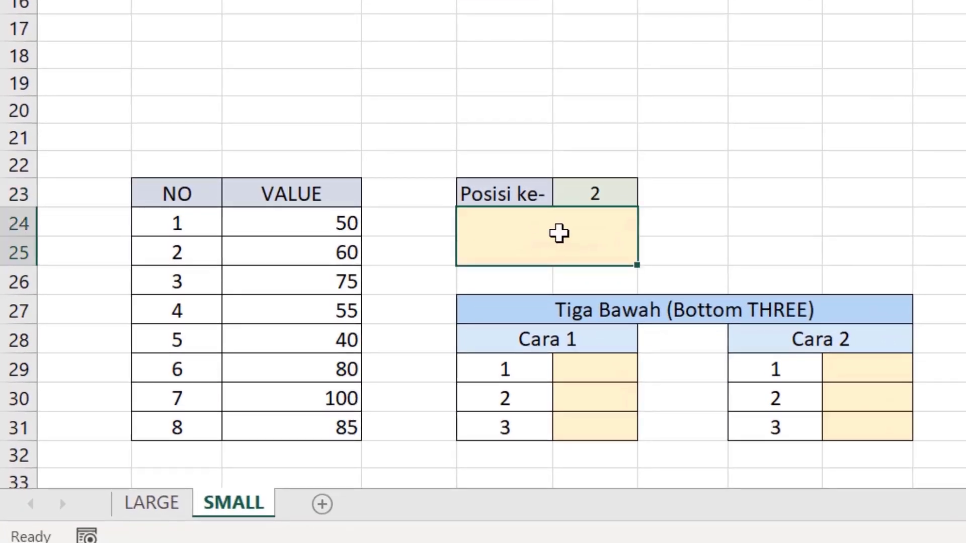
type("=small(")
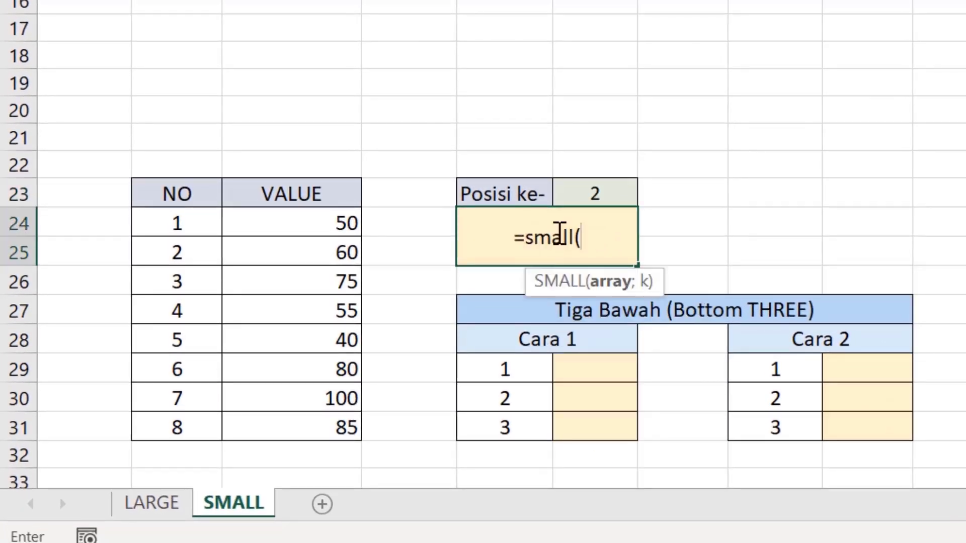
left_click_drag(289, 224, 278, 425)
key("F4")
type(";2")
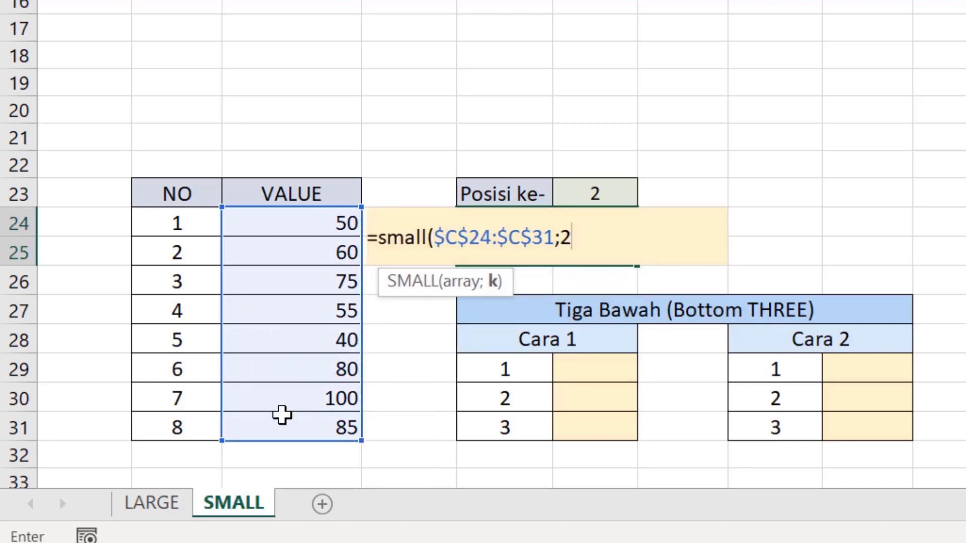
key("Return")
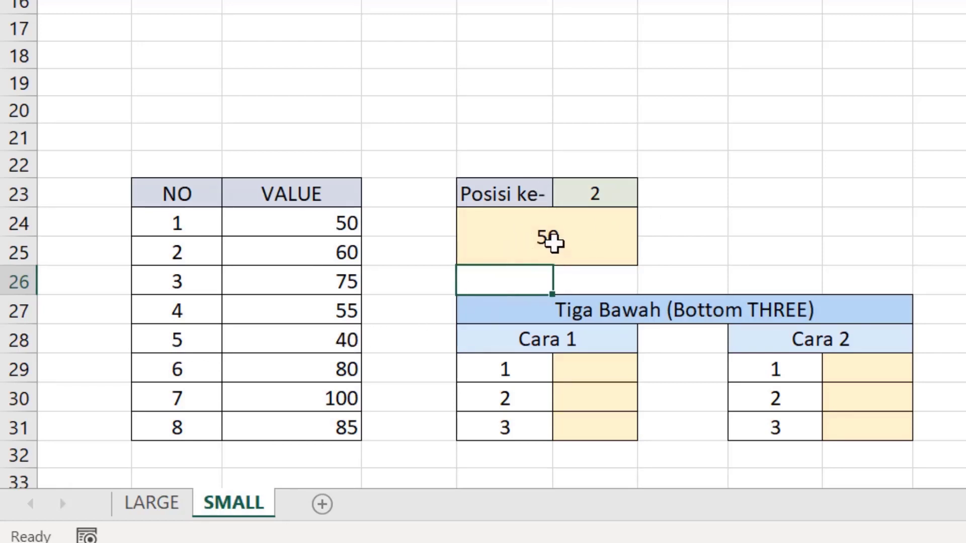
- Set the position in F23 to 1 and replace the formula in E24 with =SMALL($C$24:$C$31;1)
left_click(584, 197)
key("F2")
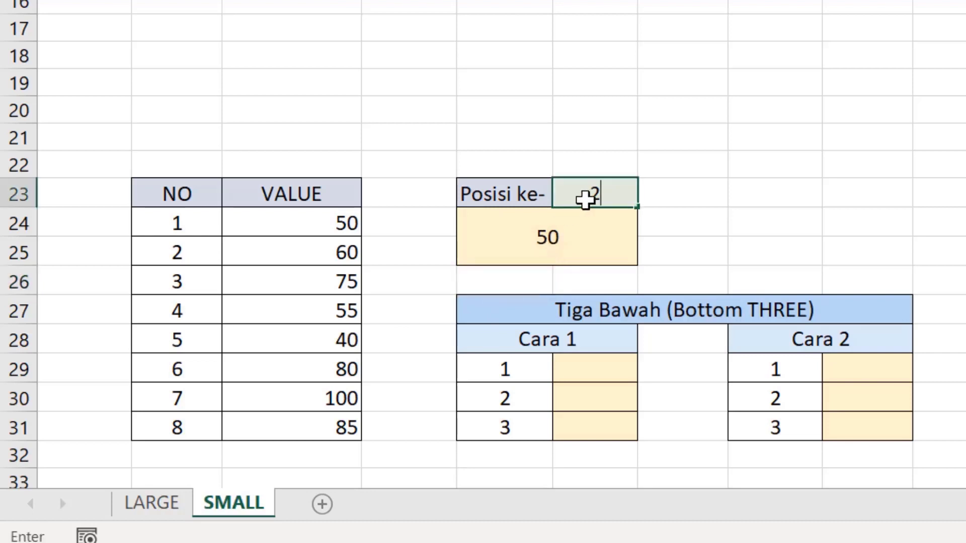
left_click(582, 228)
type("=")
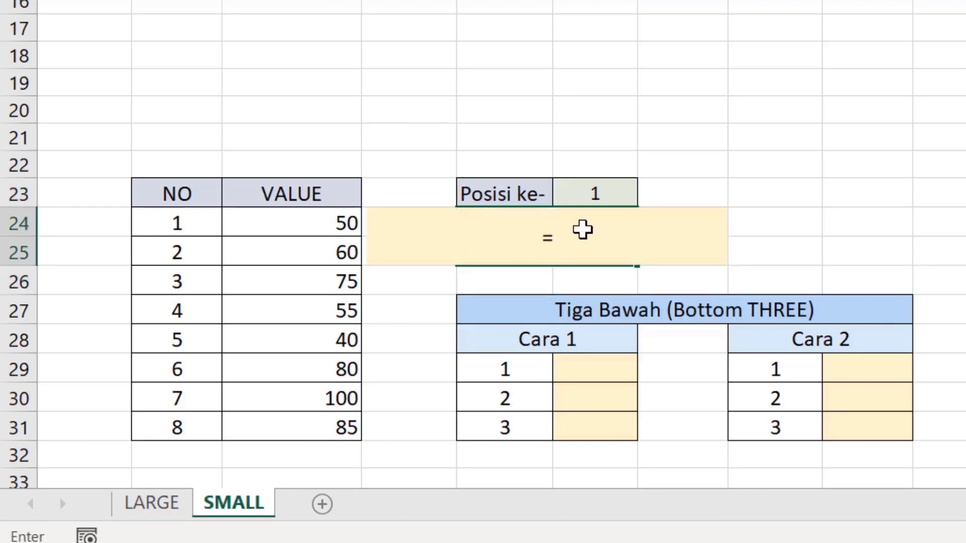
type("small(")
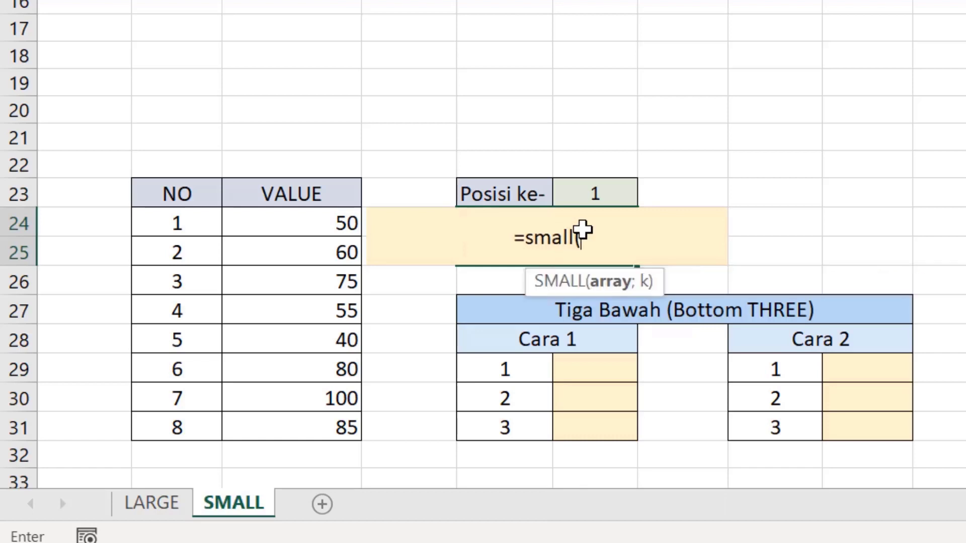
left_click_drag(288, 230, 263, 431)
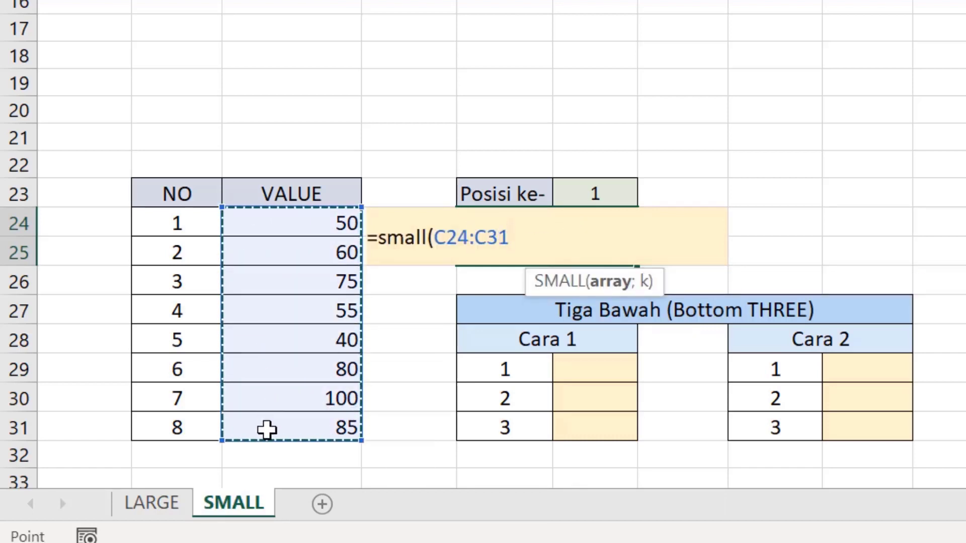
key("F4")
type(";")
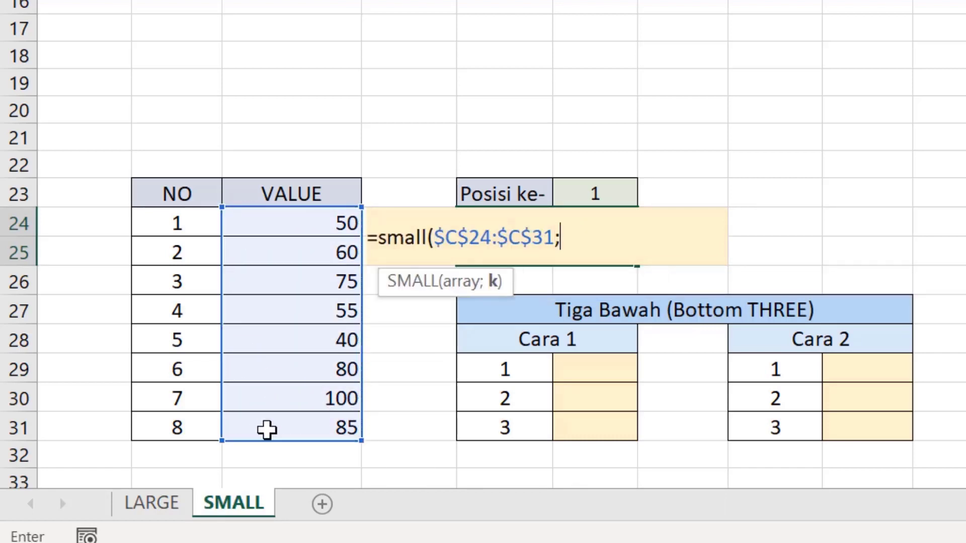
type("1")
key("Return")
left_click(583, 249)
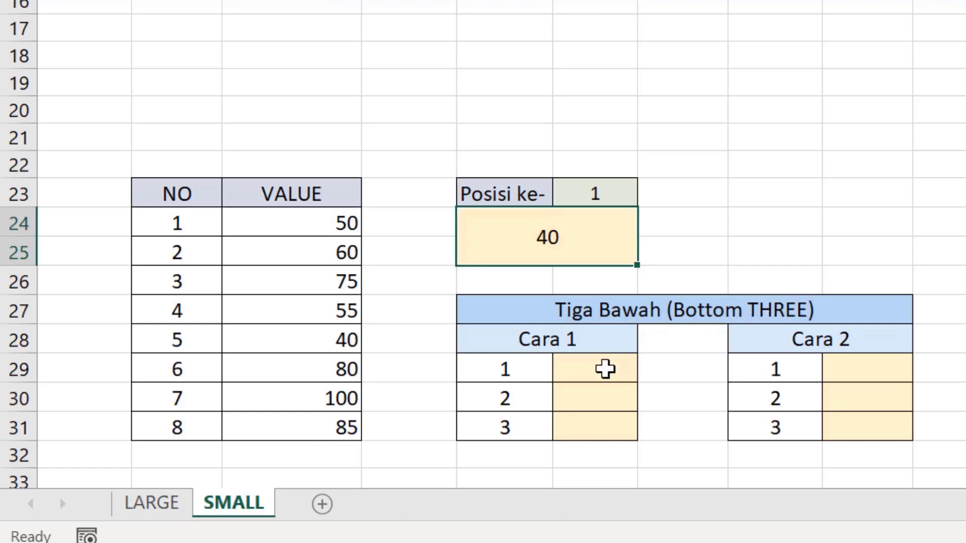
- Enter =SMALL($C$24:$C$31;1) in F29 of the Cara 1 table and fill the formula down to F31
left_click(604, 369)
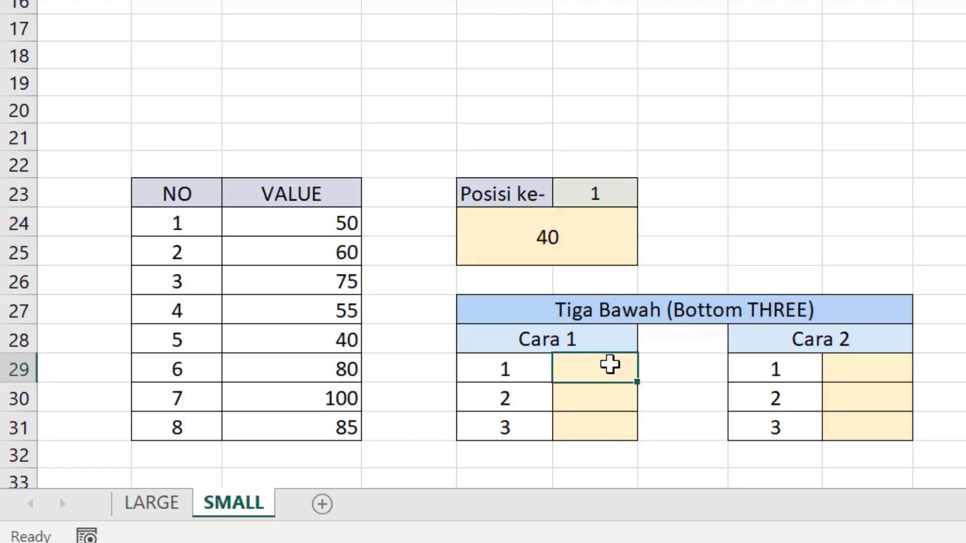
type("=small")
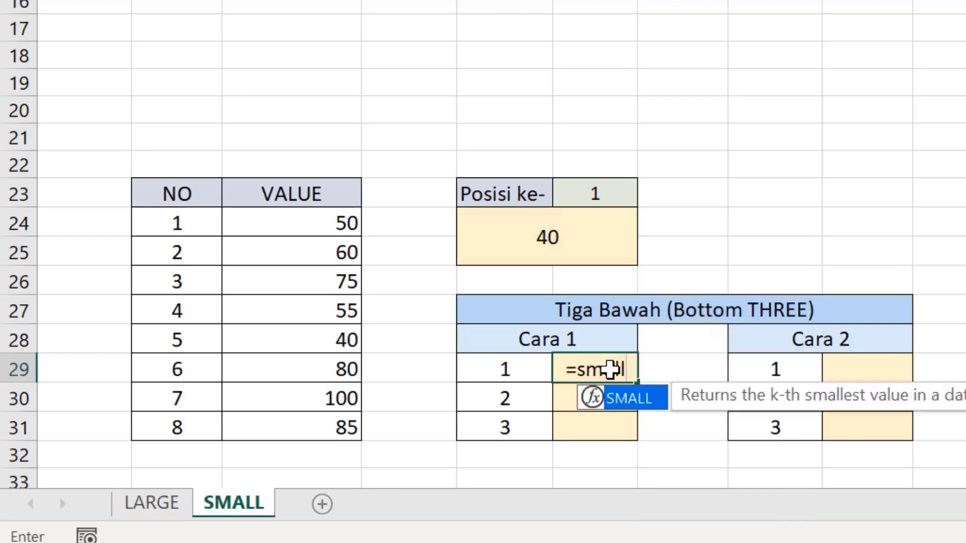
type("(")
left_click_drag(286, 226, 283, 425)
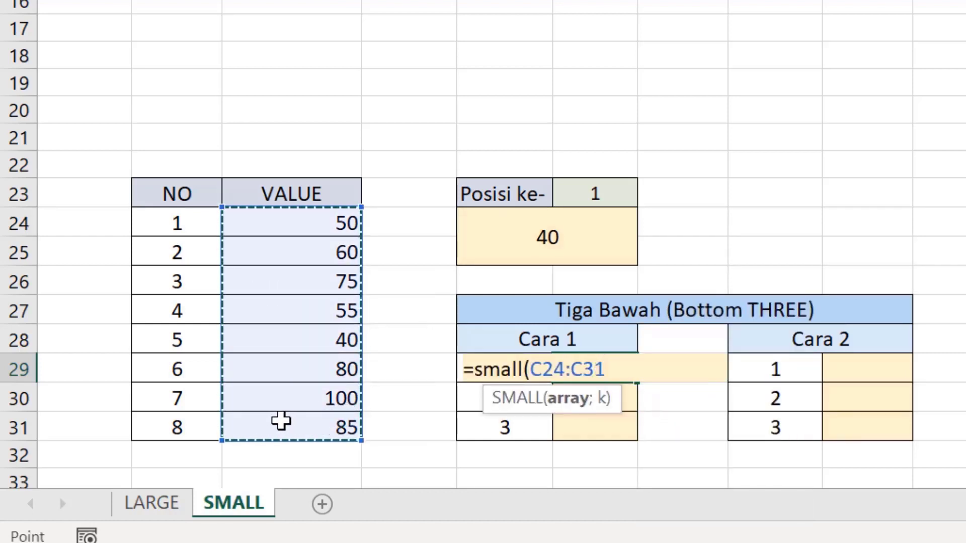
key("F4")
type(";")
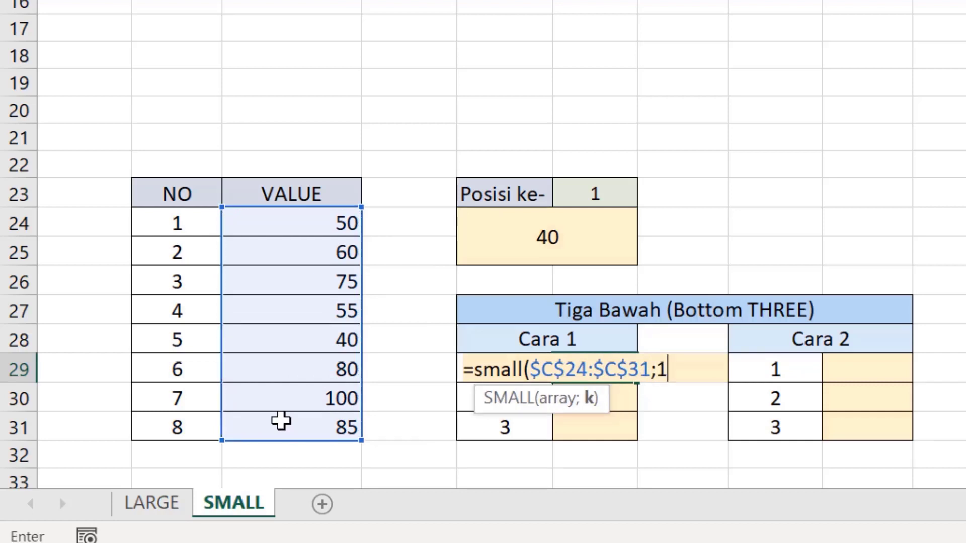
type("1")
key("Return")
left_click(618, 370)
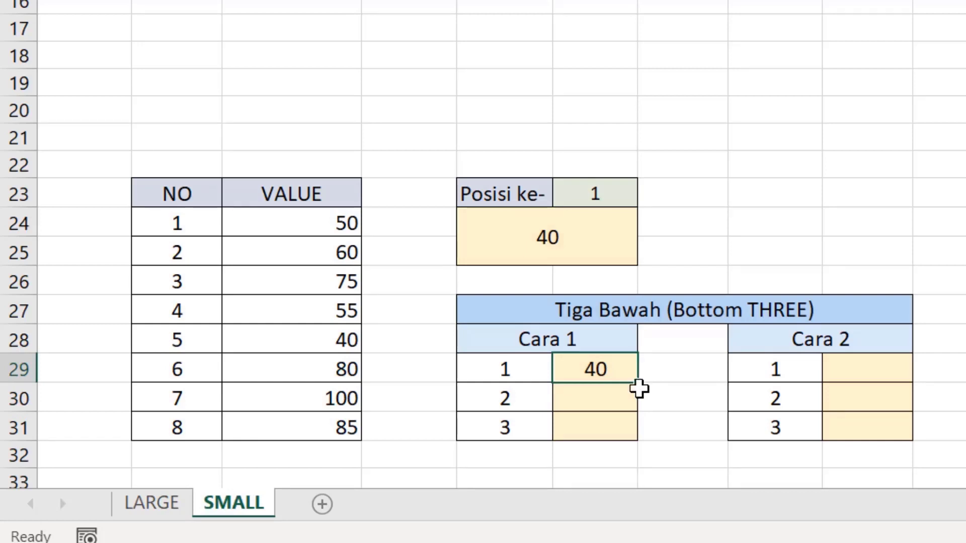
left_click_drag(635, 383, 638, 433)
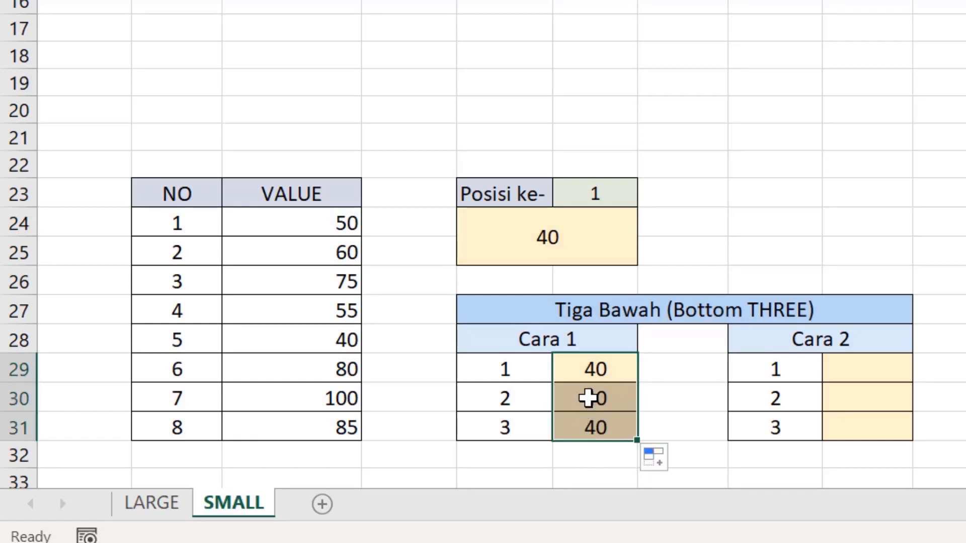
- In the Cara 1 table, change the SMALL formula's k argument to 2 in F30 and to 3 in F31
left_click(587, 399)
left_click(449, 0)
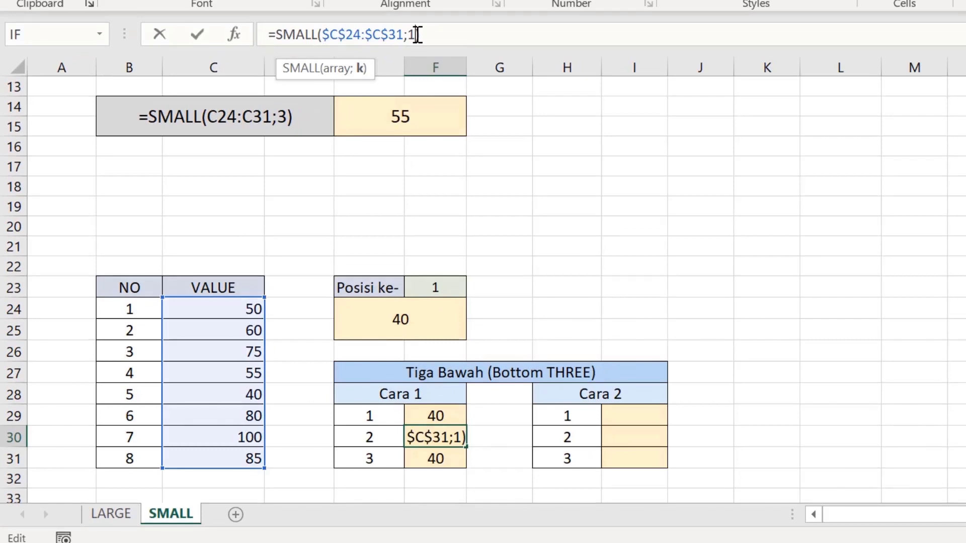
key("Return")
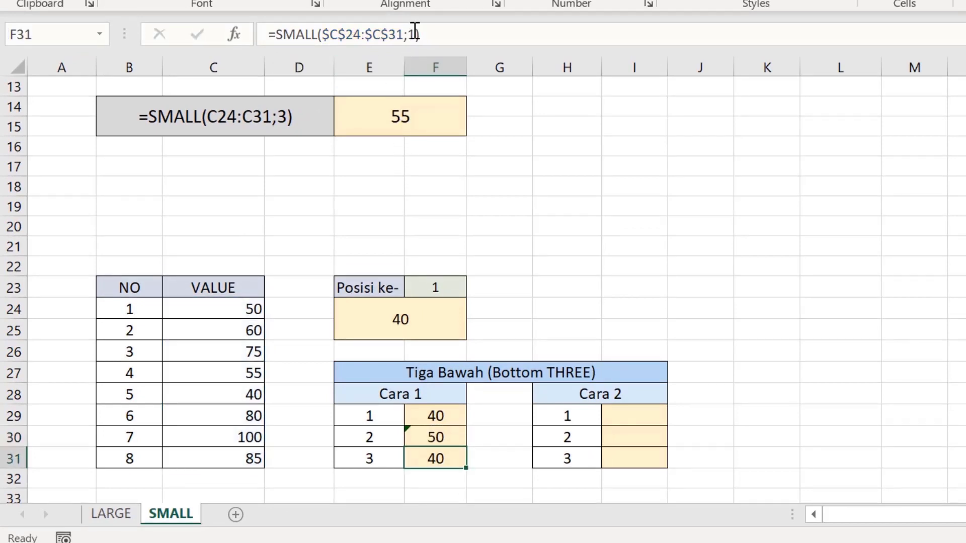
left_click(415, 34)
key("BackSpace")
type("3")
key("Return")
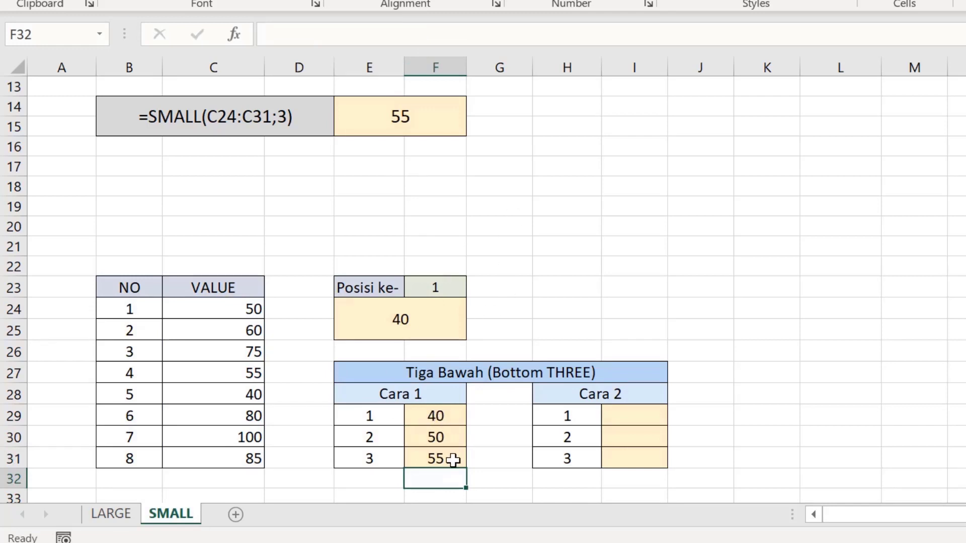
left_click_drag(449, 415, 453, 455)
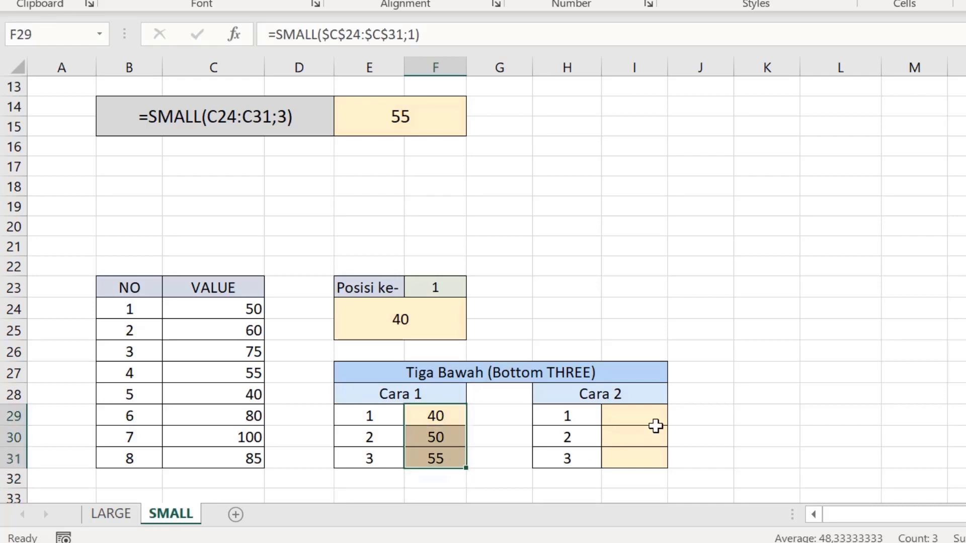
- Enter the array formula =SMALL(C24:C31;{1;2;3}) in I29 of the Cara 2 table
left_click(643, 415)
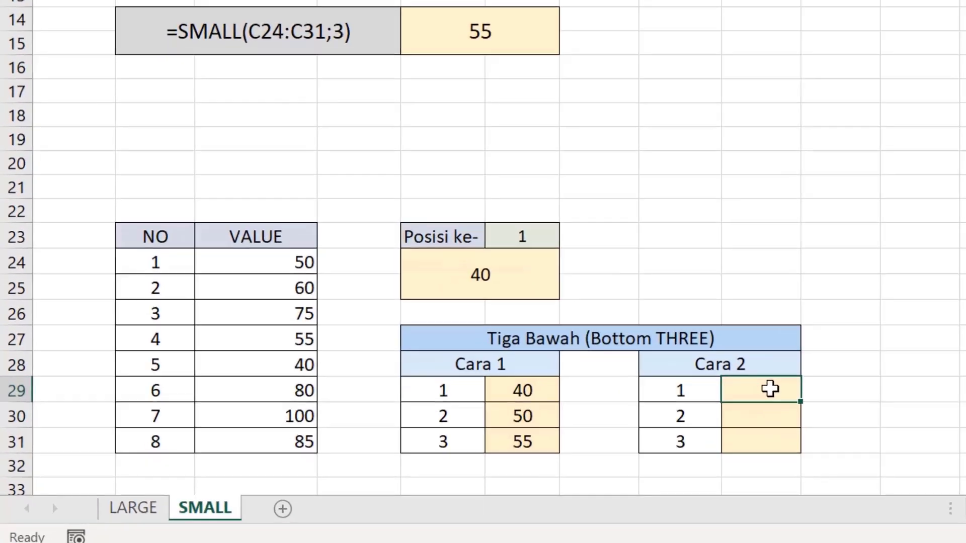
type("=small(")
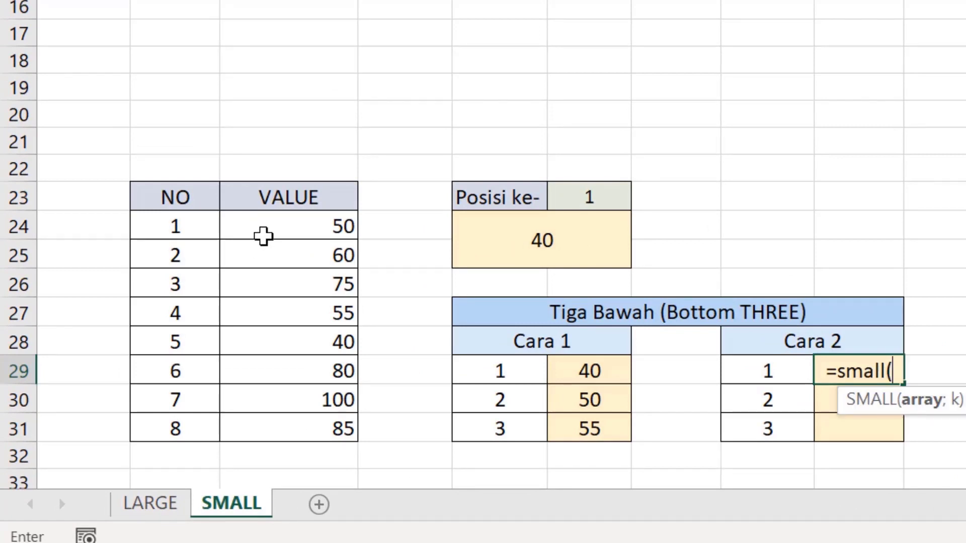
left_click_drag(264, 223, 242, 426)
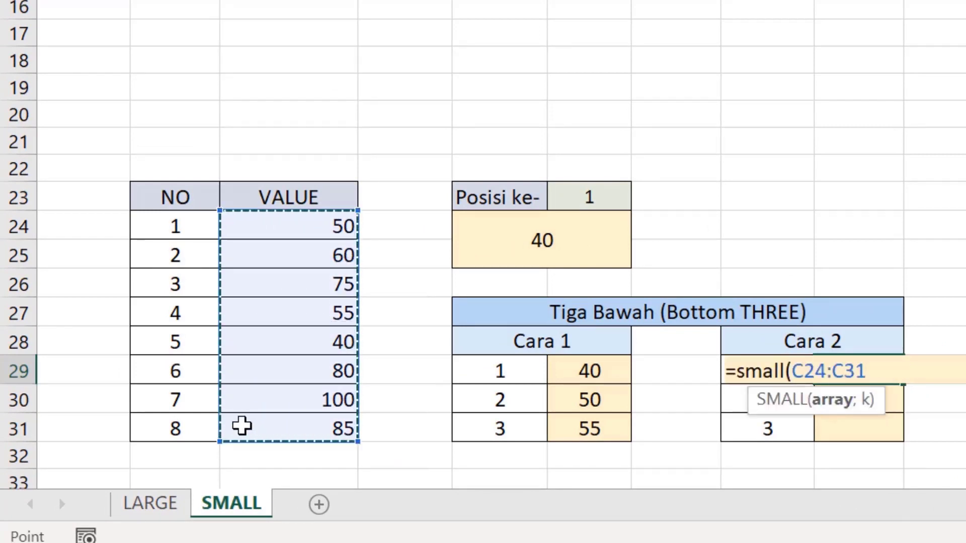
type(";{1;2;3")
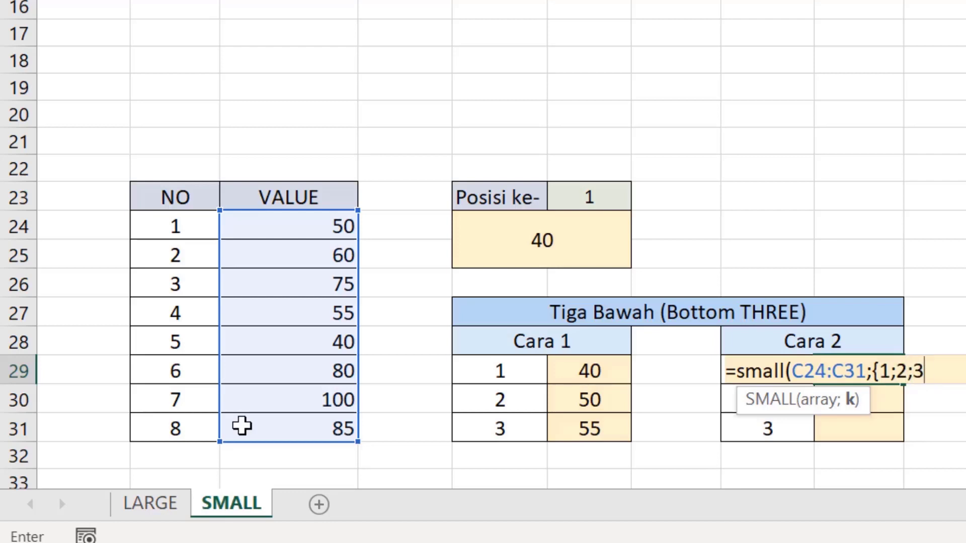
type(")")
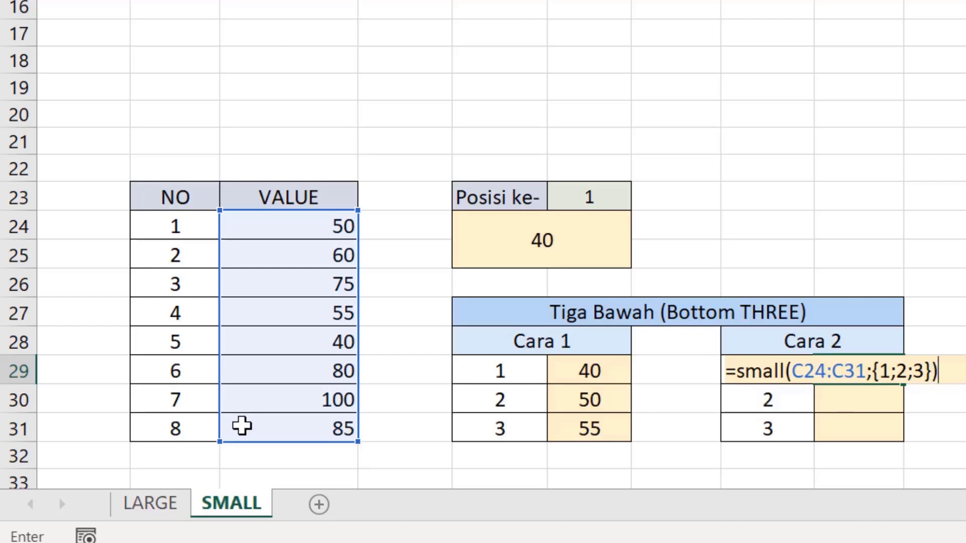
key("Return")
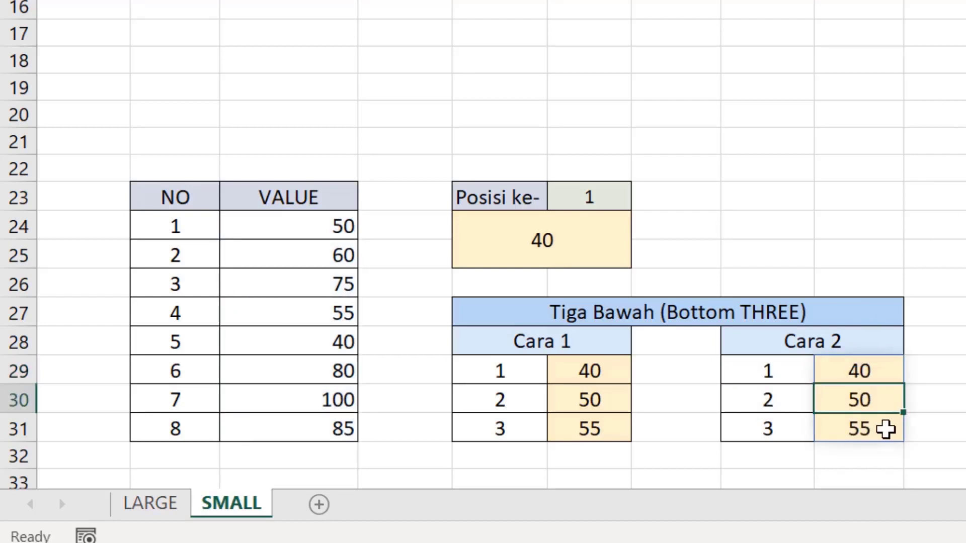
left_click_drag(835, 375, 856, 428)
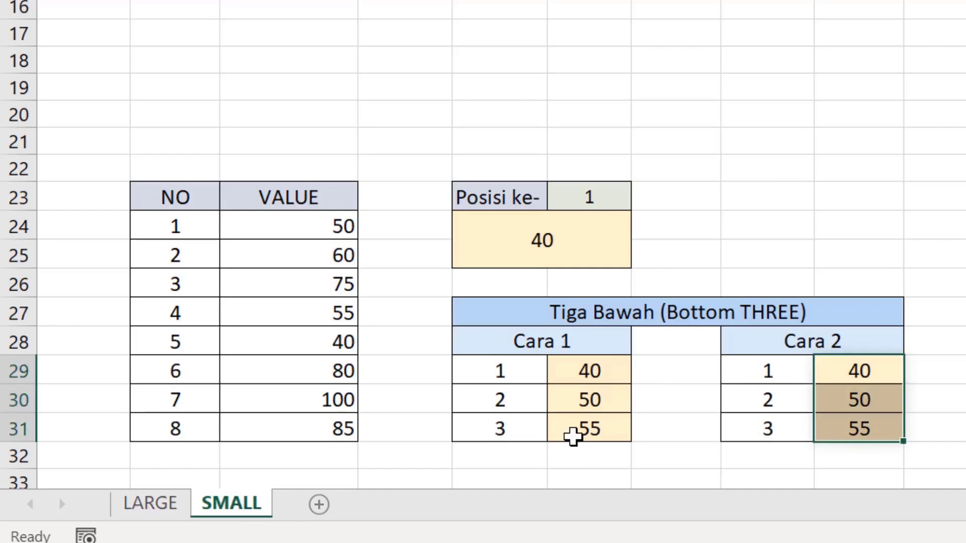